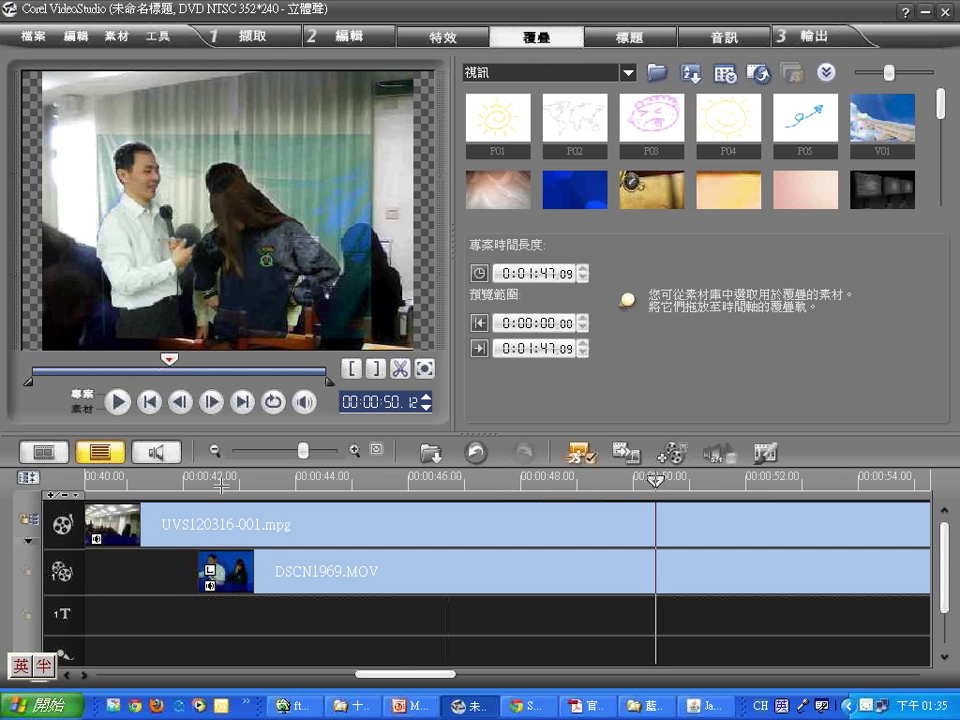
Delete the UVS120316-001.mpg clip from the video track and add the I01 sunflower image from the image library to that track
{"action": "left_click", "coordinate": [184, 537]}
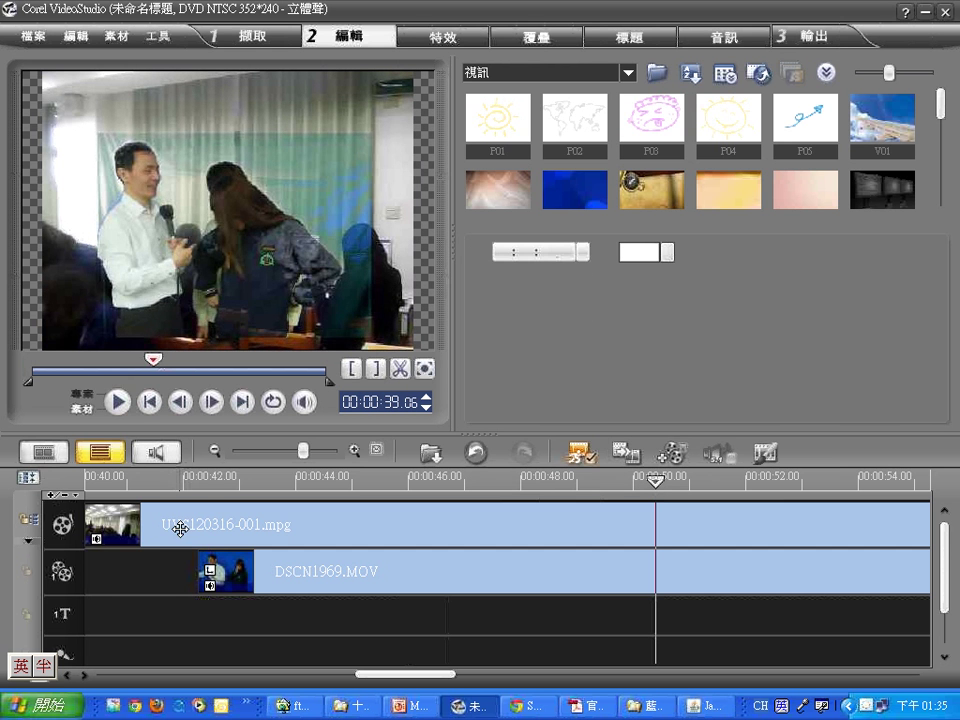
{"action": "key", "text": "Delete"}
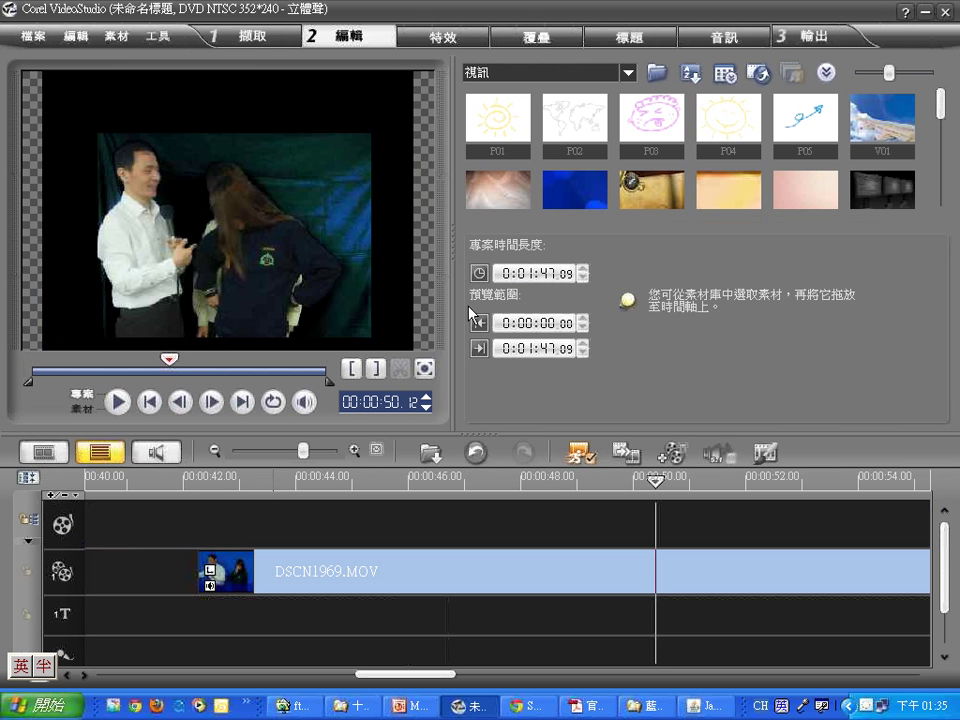
{"action": "left_click", "coordinate": [592, 73]}
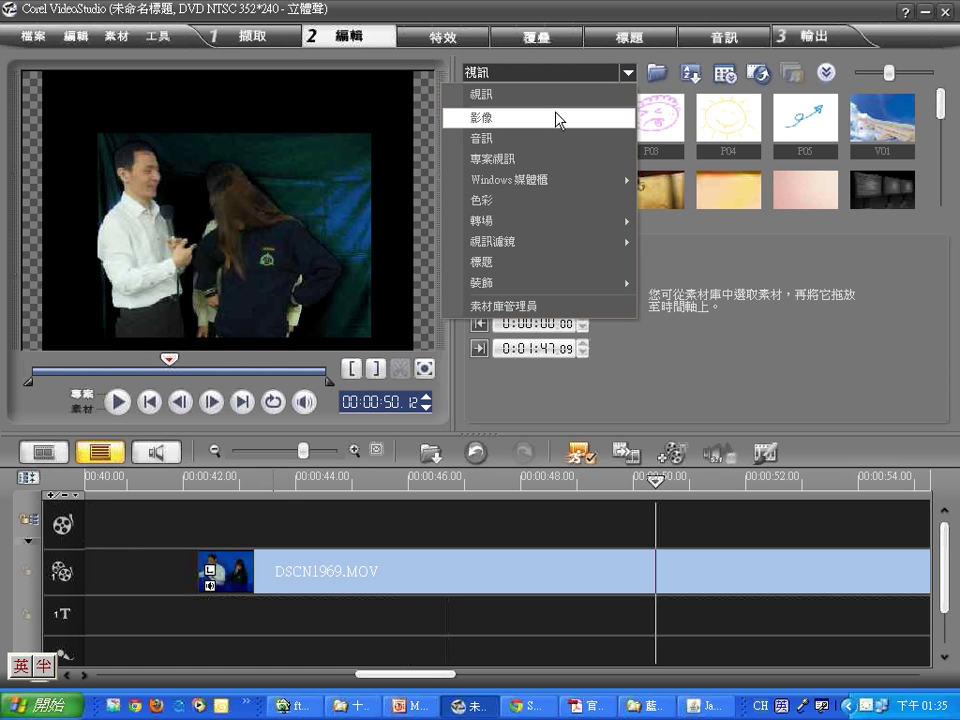
{"action": "left_click", "coordinate": [556, 117]}
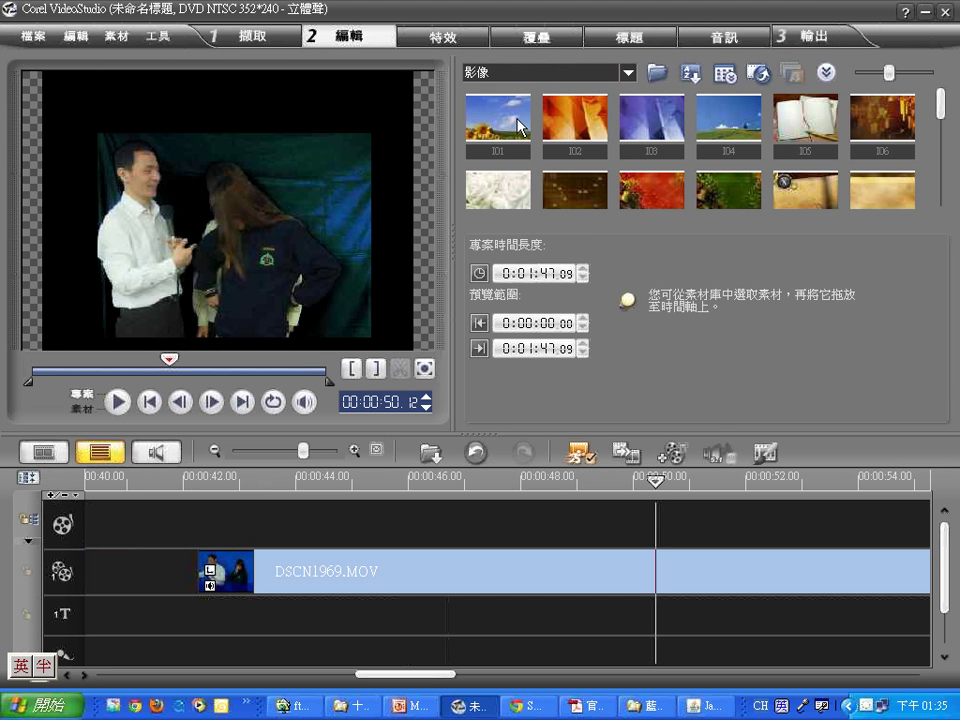
{"action": "left_click_drag", "start_coordinate": [498, 117], "coordinate": [204, 540]}
{"action": "left_click", "coordinate": [236, 522]}
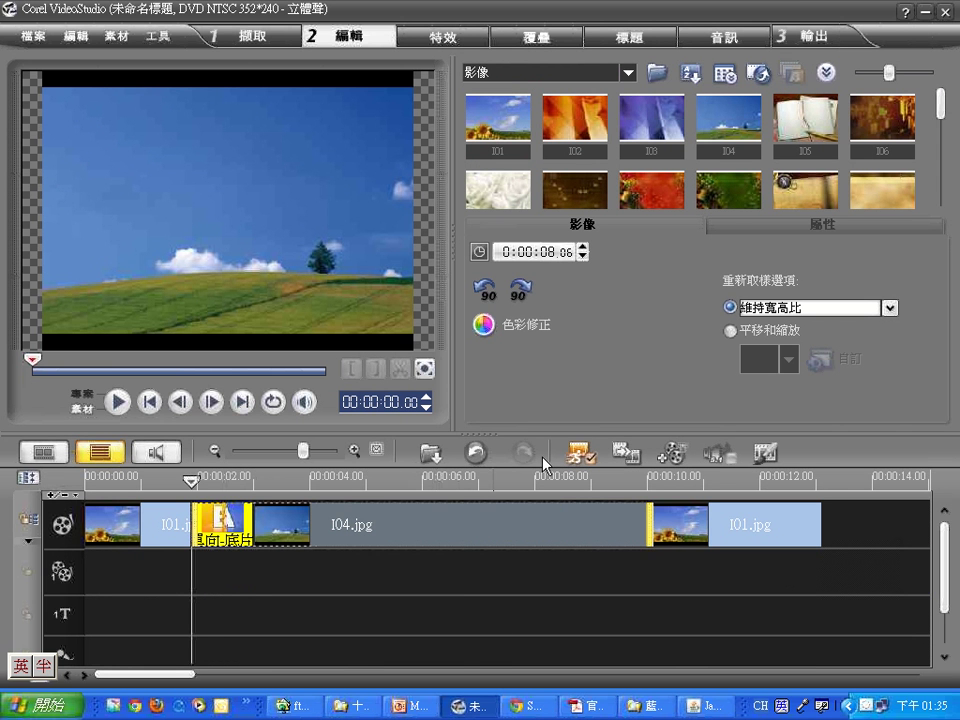
Fit the whole project in the timeline, move the DSCN1969.MOV overlay clip to the project start, and preview it at about 28 seconds
{"action": "left_click", "coordinate": [376, 449]}
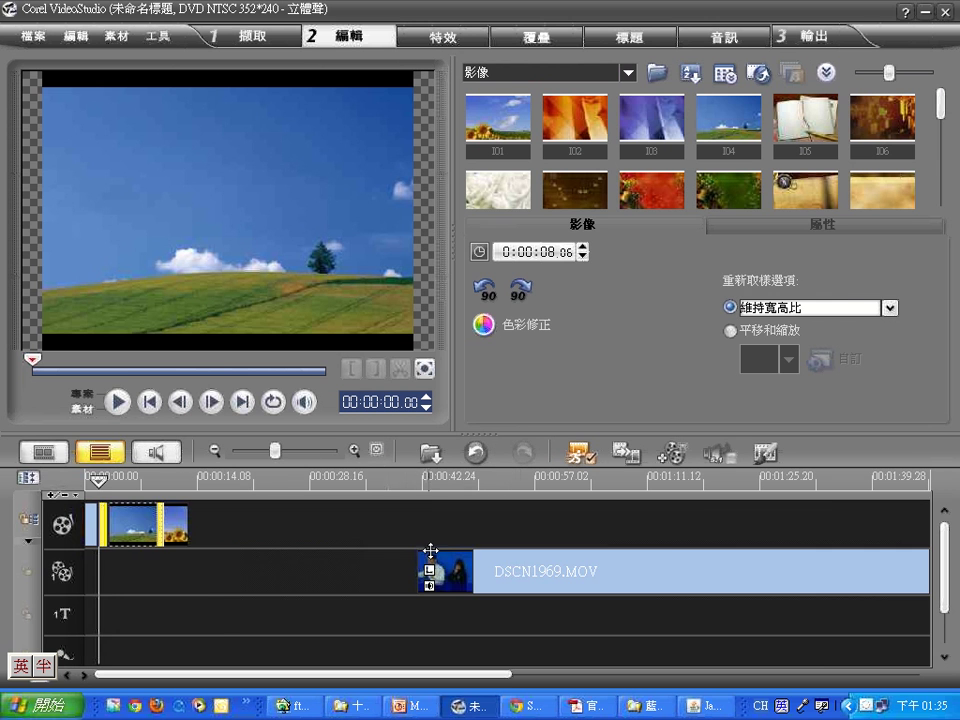
{"action": "left_click_drag", "start_coordinate": [520, 578], "coordinate": [103, 586]}
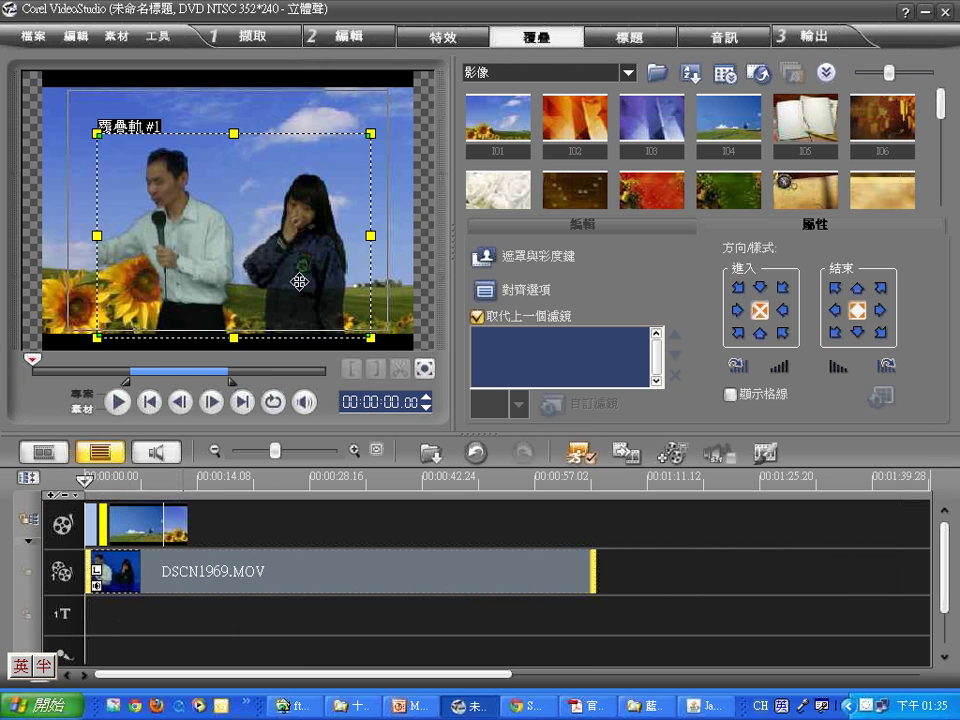
{"action": "left_click", "coordinate": [308, 478]}
{"action": "left_click", "coordinate": [300, 571]}
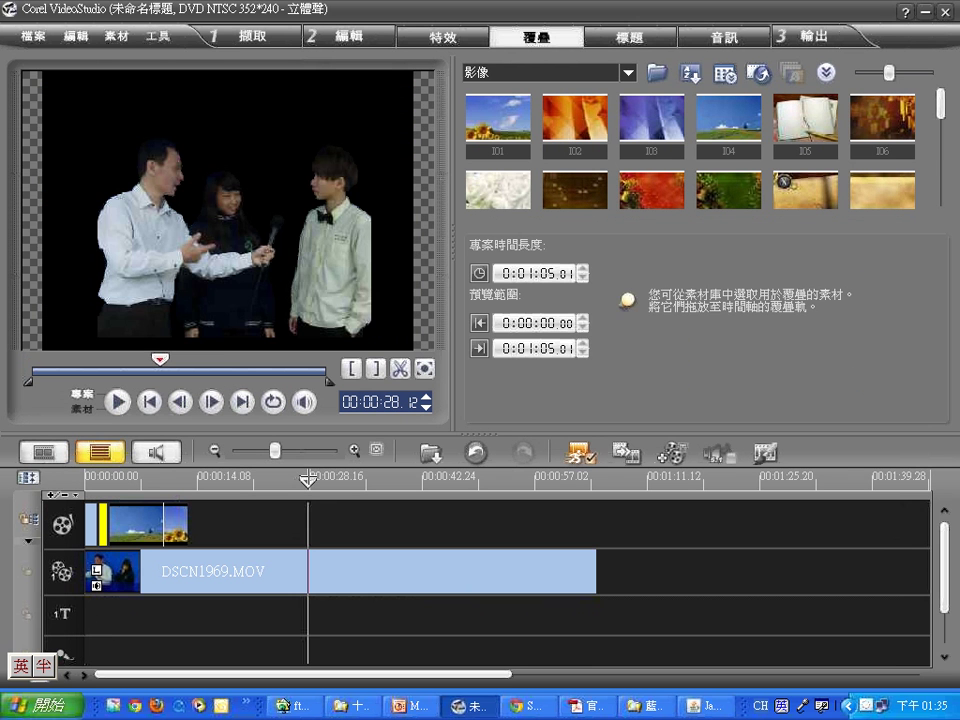
Extend the last I01.jpg clip to 0:00:54.26, level with the overlay clip's end, and preview the composite at about 28 seconds
{"action": "left_click", "coordinate": [178, 523]}
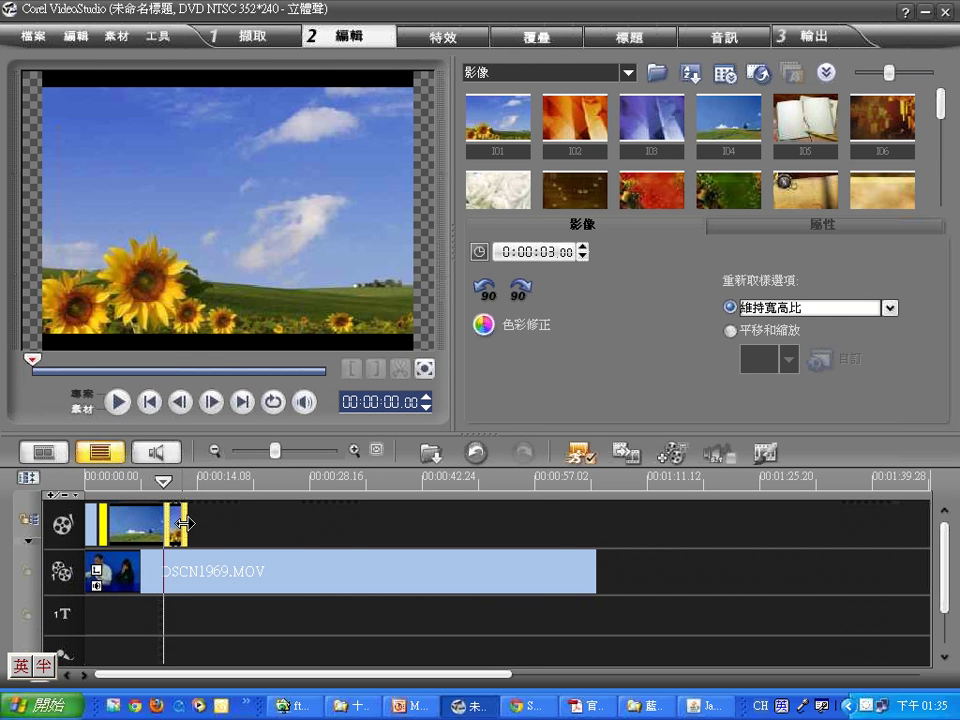
{"action": "left_click_drag", "start_coordinate": [178, 523], "coordinate": [592, 525]}
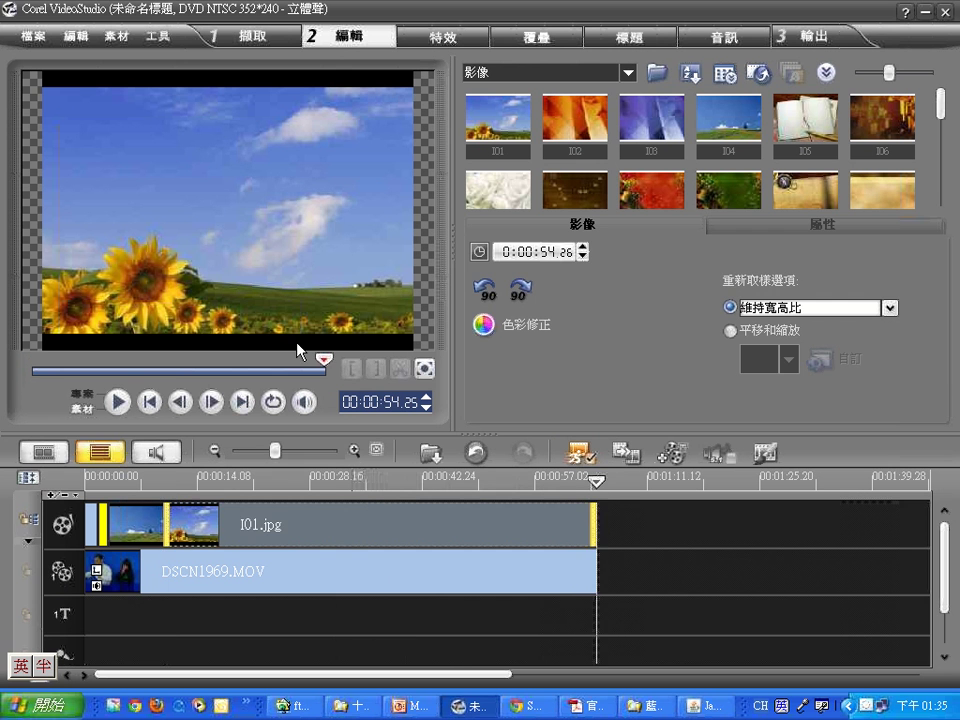
{"action": "left_click", "coordinate": [306, 478]}
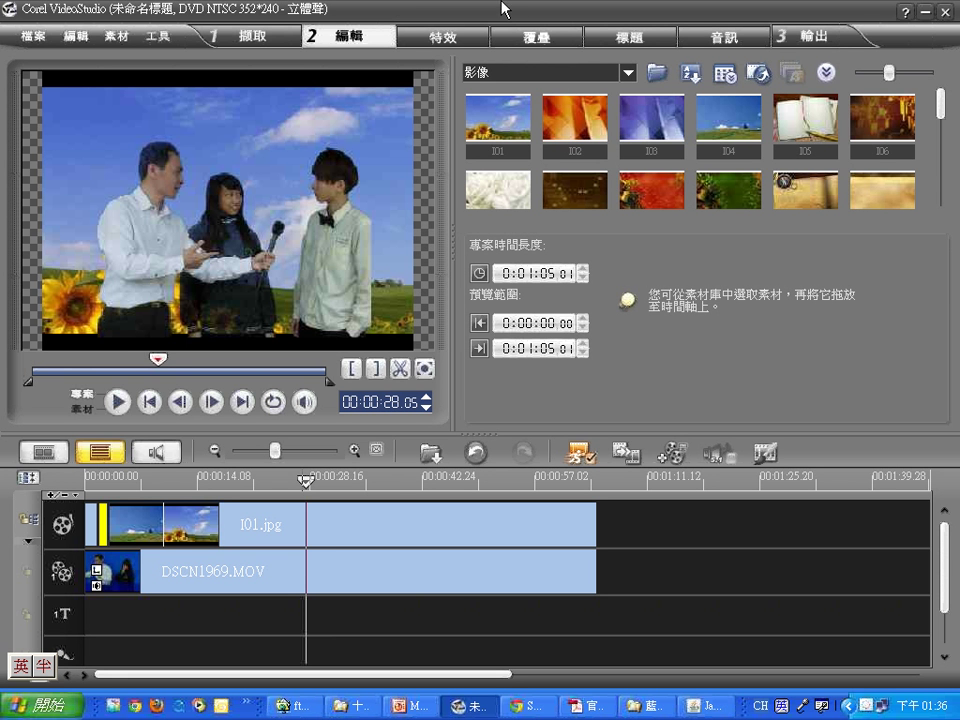
Delete the DSCN1969.MOV clip from the overlay track
{"action": "left_click", "coordinate": [226, 574]}
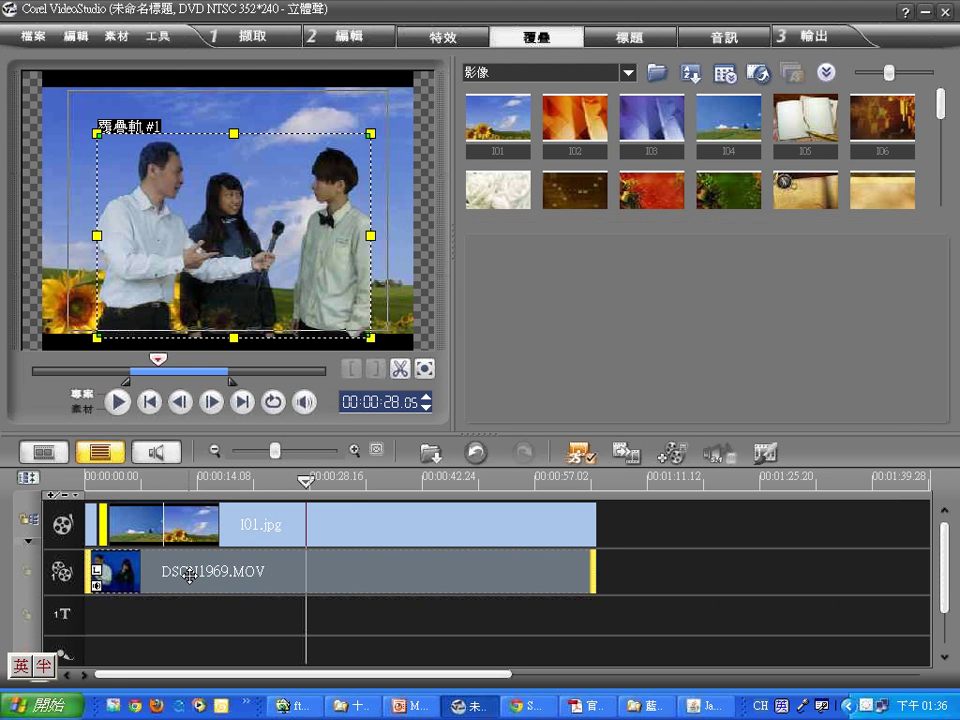
{"action": "key", "text": "Delete"}
Switch to the file explorer and open the 藍幕影片 folder inside D:\會3甲、乙：會聲會影
{"action": "left_click", "coordinate": [374, 703]}
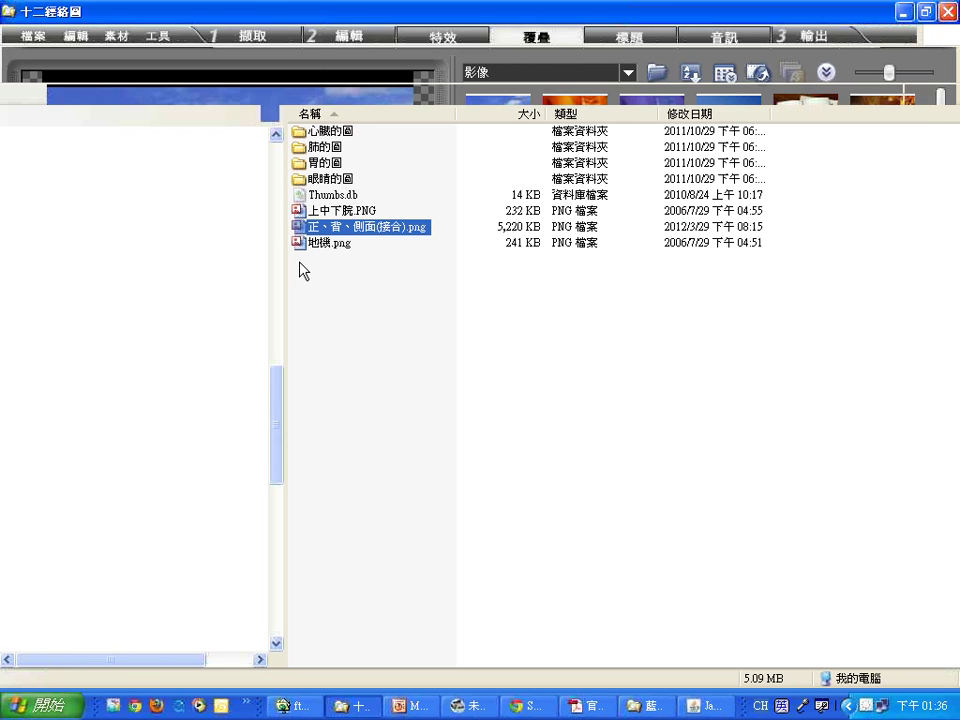
{"action": "scroll", "coordinate": [279, 226], "scroll_direction": "up", "scroll_amount": 10}
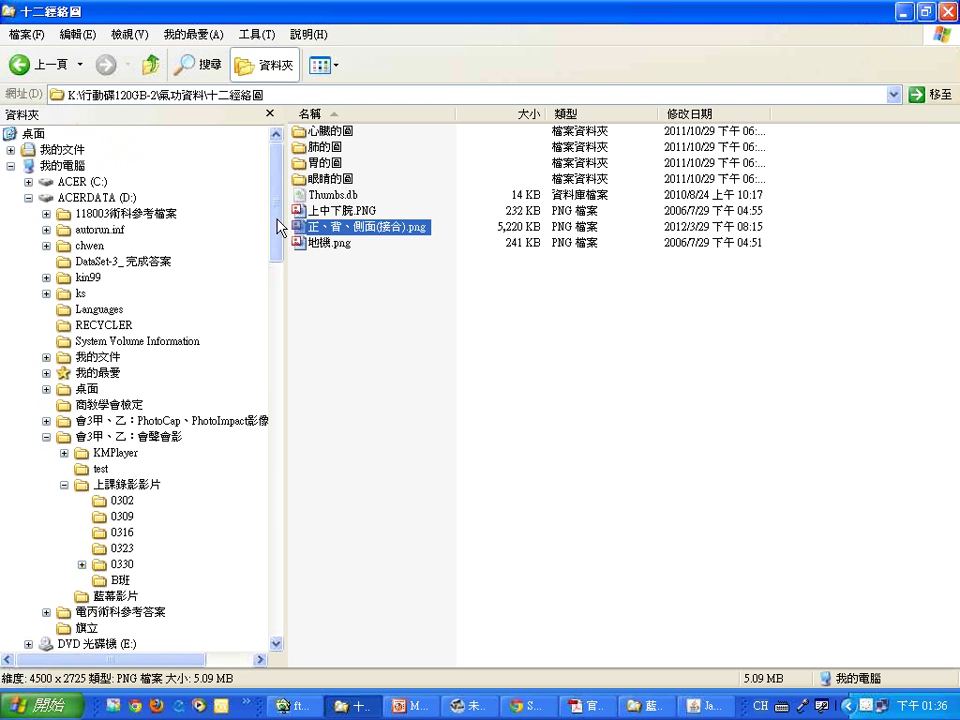
{"action": "left_click", "coordinate": [127, 437]}
{"action": "left_click", "coordinate": [115, 596]}
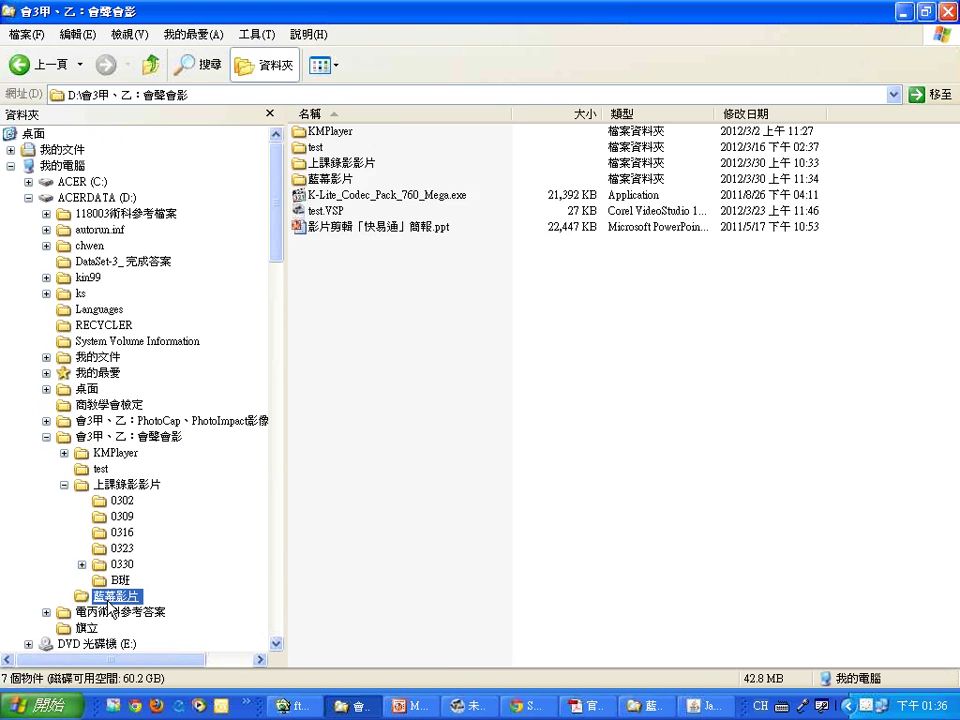
{"action": "left_click_drag", "start_coordinate": [328, 168], "coordinate": [111, 578]}
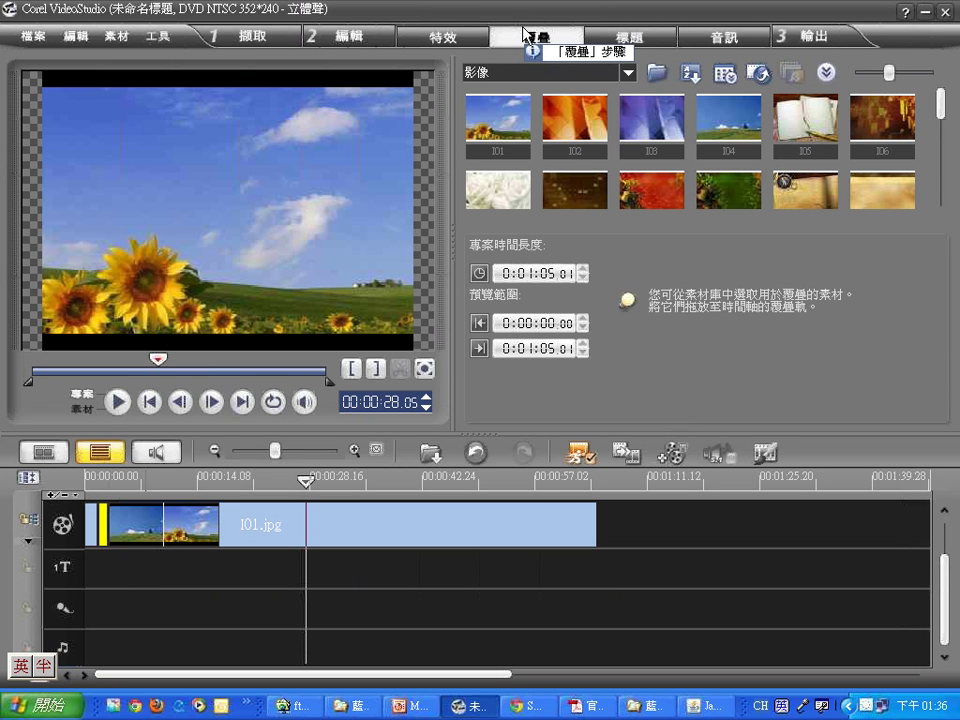
Switch to PowerPoint, review the 覆疊 topics on slide 48 while marking the picture-in-picture, frame and Flash bullets, and return to VideoStudio
{"action": "left_click", "coordinate": [428, 707]}
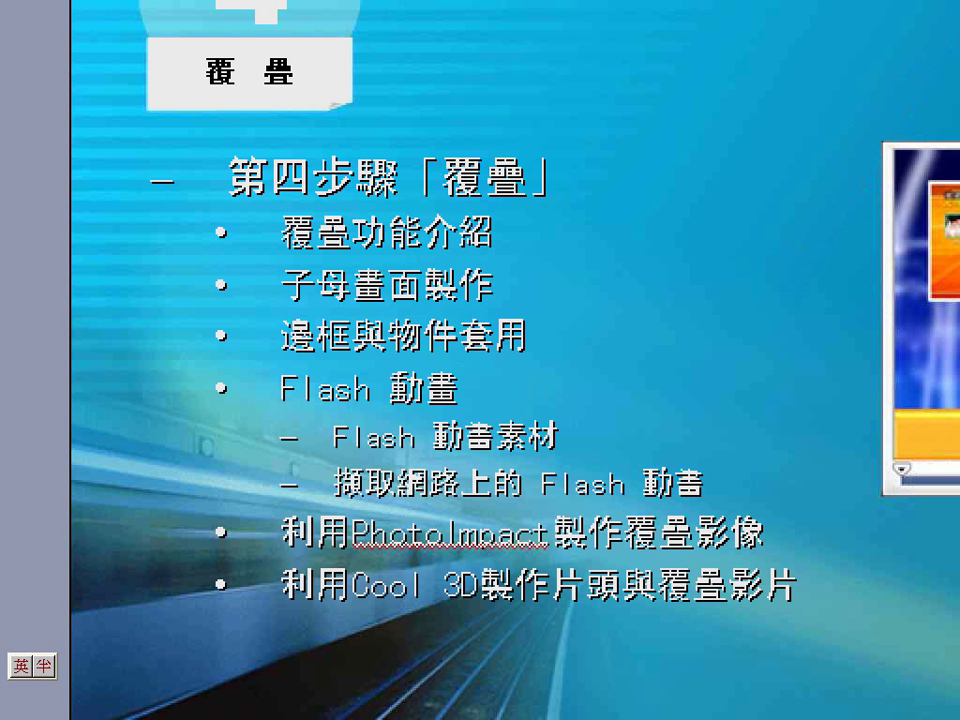
{"action": "left_click_drag", "start_coordinate": [322, 313], "coordinate": [335, 331]}
{"action": "mouse_move", "coordinate": [225, 315]}
{"action": "left_mouse_down"}
{"action": "mouse_move", "coordinate": [261, 280]}
{"action": "mouse_move", "coordinate": [248, 303]}
{"action": "left_mouse_up"}
{"action": "mouse_move", "coordinate": [207, 386]}
{"action": "left_mouse_down"}
{"action": "mouse_move", "coordinate": [214, 396]}
{"action": "mouse_move", "coordinate": [280, 362]}
{"action": "mouse_move", "coordinate": [320, 318]}
{"action": "left_mouse_up"}
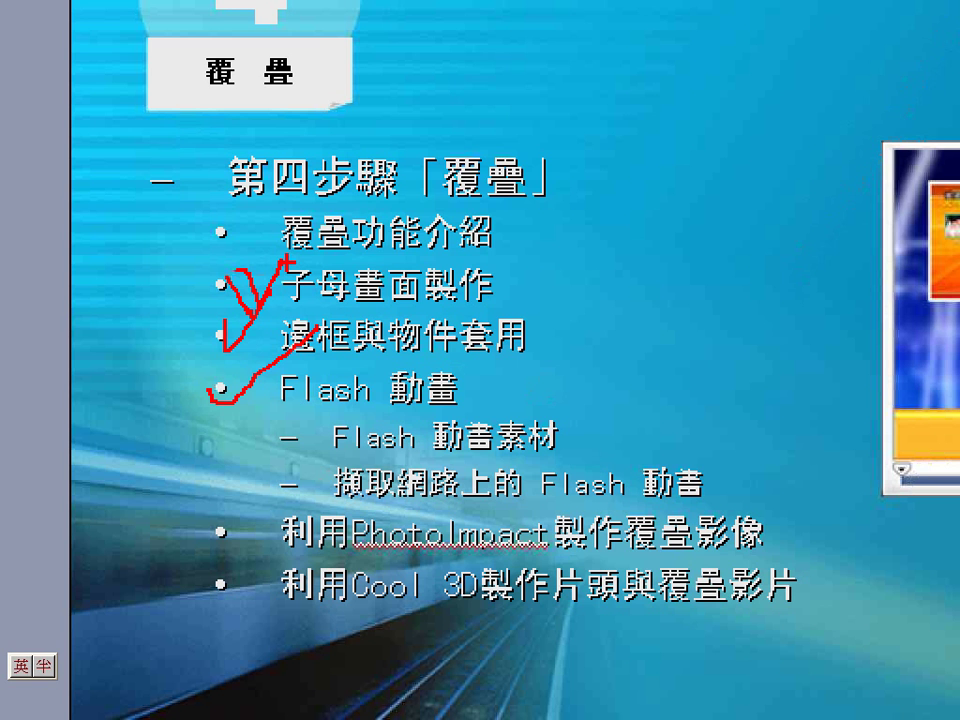
{"action": "key", "text": "Escape"}
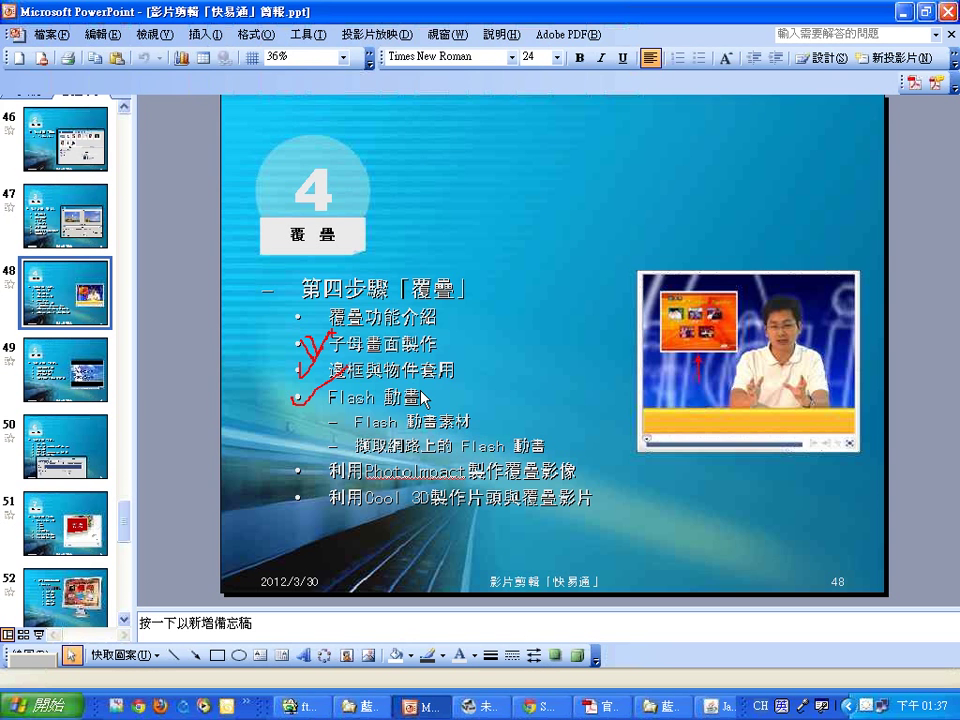
{"action": "key", "text": "alt+Tab"}
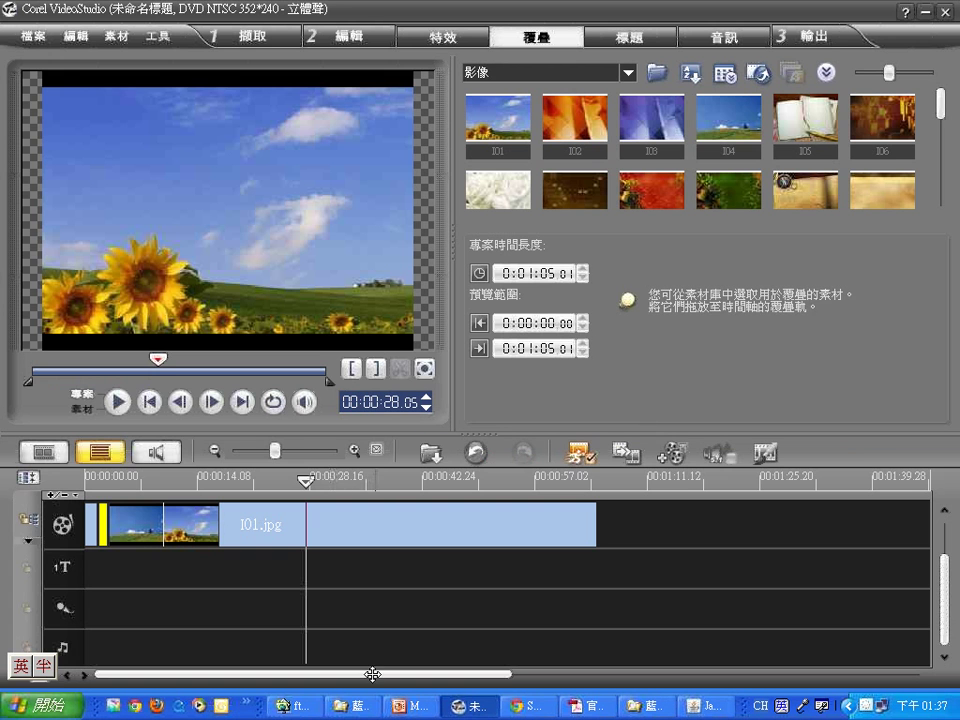
Add P1040296.MOV from the 藍幕影片 folder to the start of the overlay track
{"action": "left_click", "coordinate": [355, 705]}
{"action": "left_click_drag", "start_coordinate": [340, 163], "coordinate": [88, 578]}
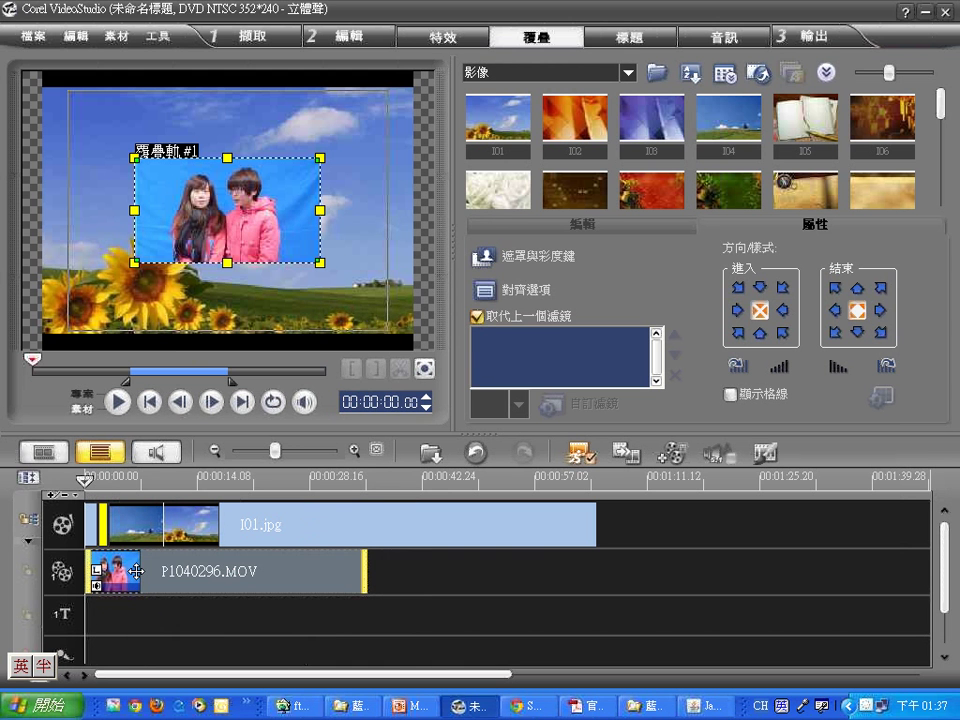
Try showing the P1040296.MOV overlay at its original size in the preview
{"action": "right_click", "coordinate": [268, 244]}
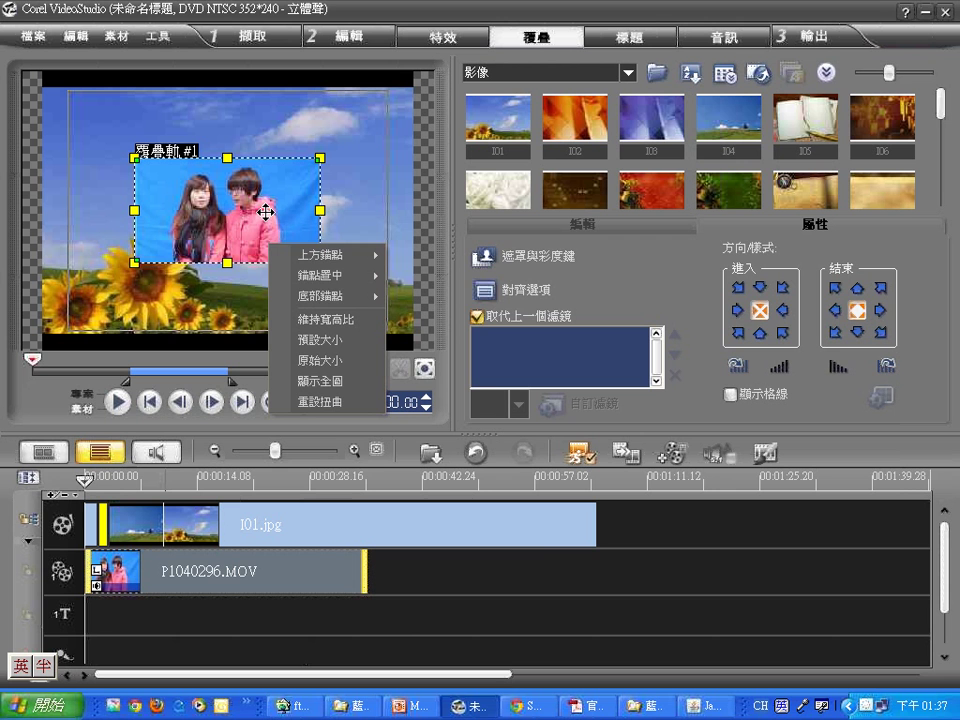
{"action": "left_click", "coordinate": [266, 211]}
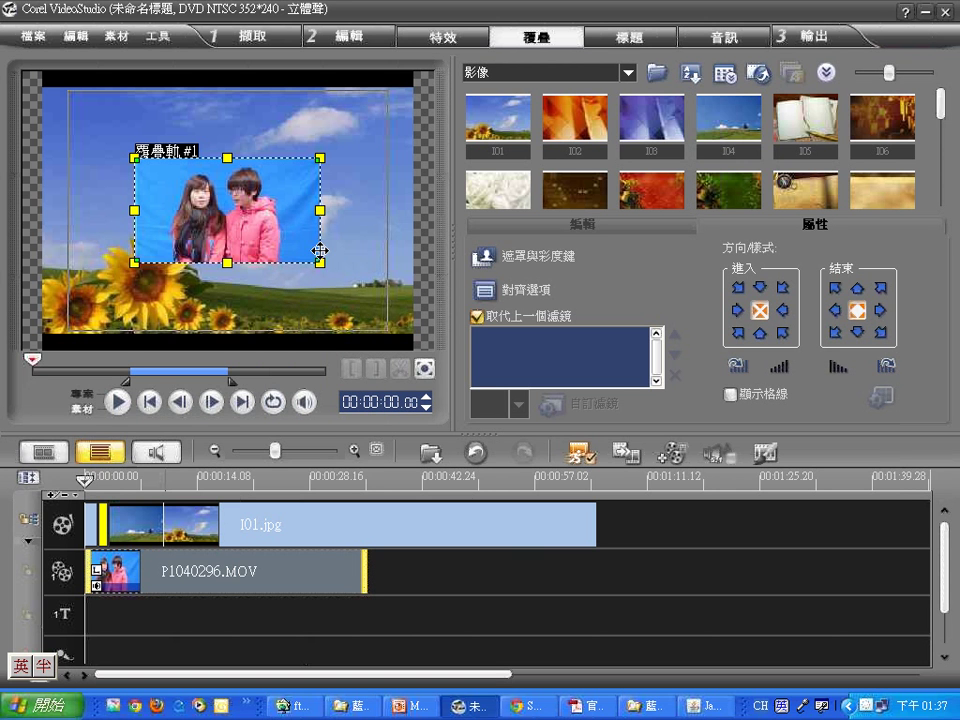
{"action": "right_click", "coordinate": [212, 190]}
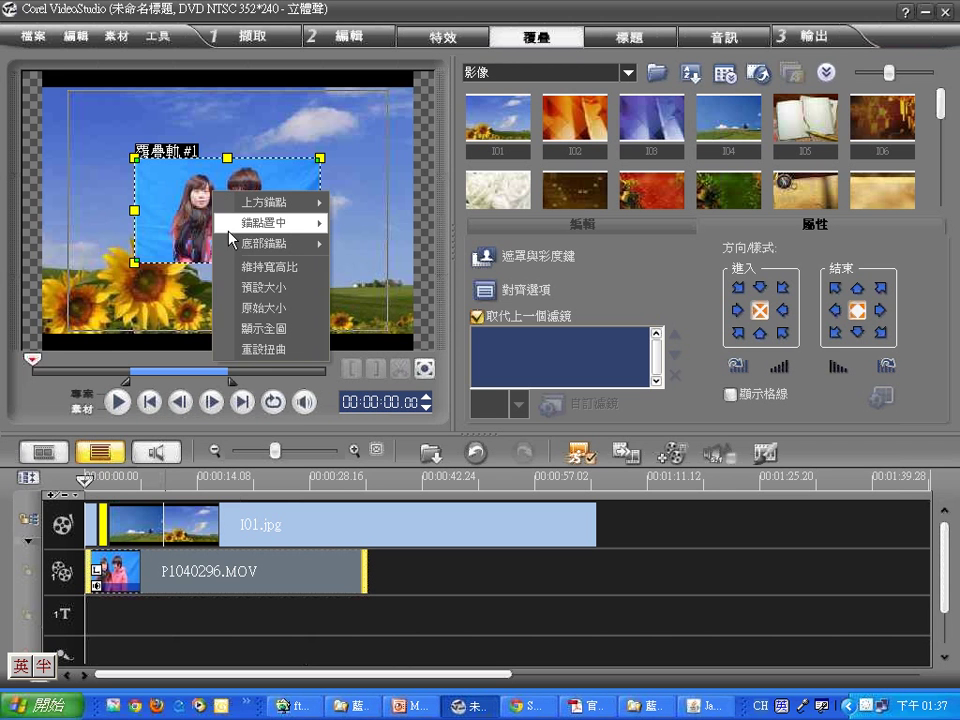
{"action": "left_click", "coordinate": [244, 290]}
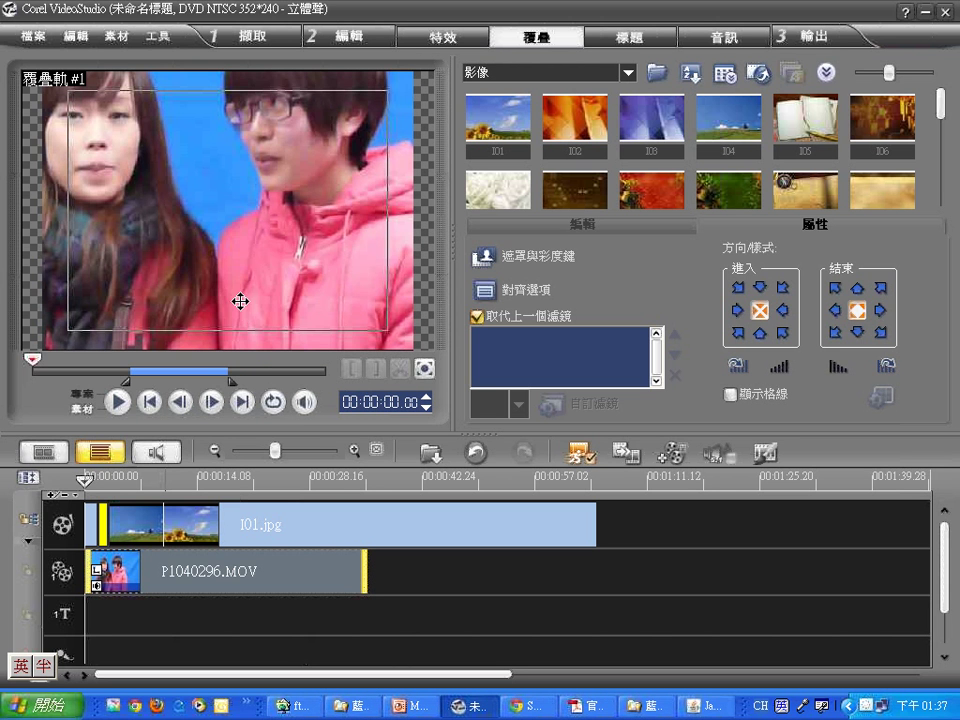
Fit the P1040296.MOV overlay to the full frame with its aspect ratio kept, and move it down to the background picture's lower edge
{"action": "right_click", "coordinate": [206, 218]}
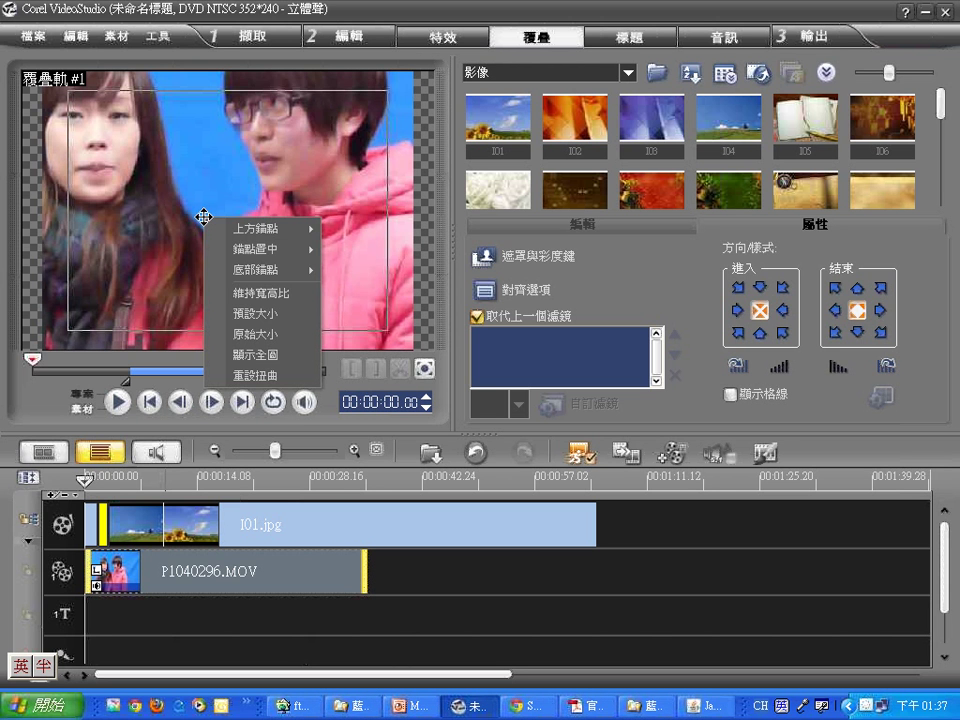
{"action": "left_click", "coordinate": [246, 354]}
{"action": "right_click", "coordinate": [220, 195]}
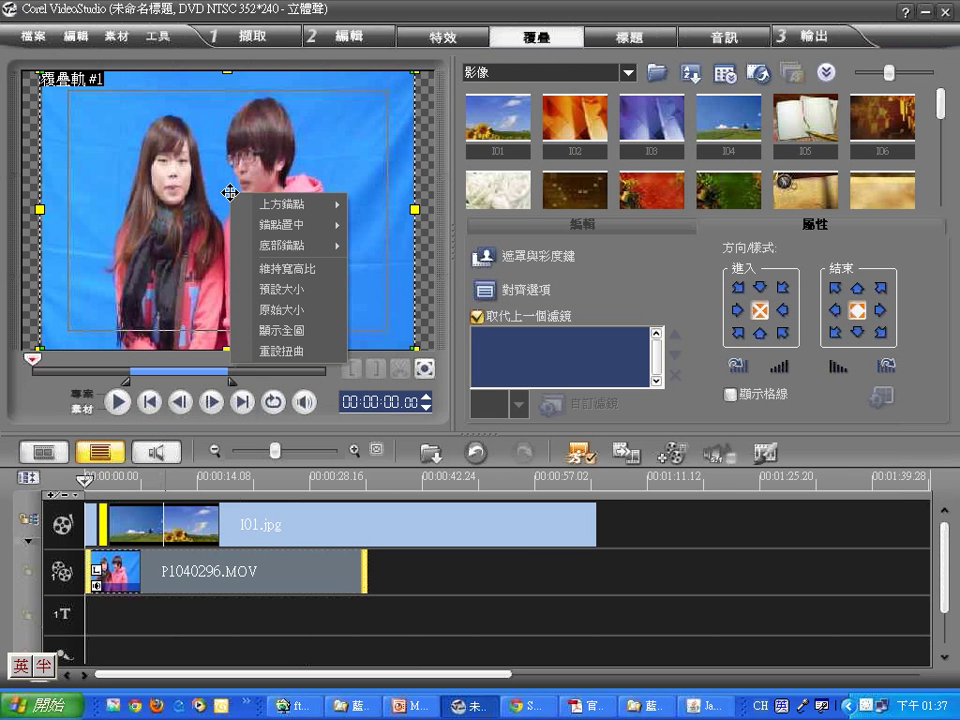
{"action": "left_click", "coordinate": [293, 269]}
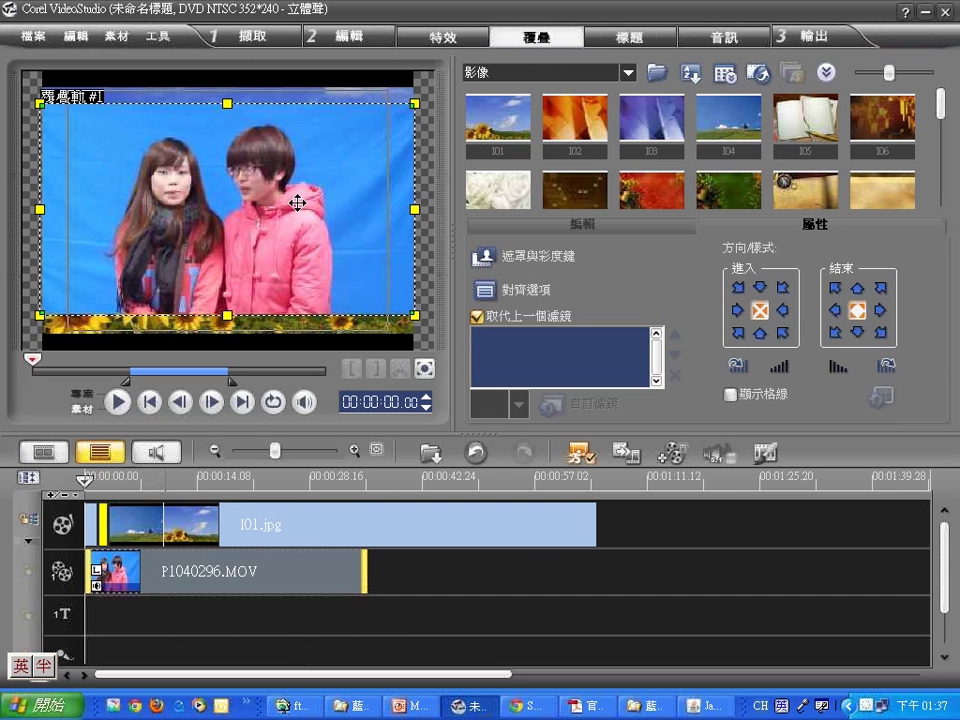
{"action": "left_click_drag", "start_coordinate": [218, 195], "coordinate": [296, 222]}
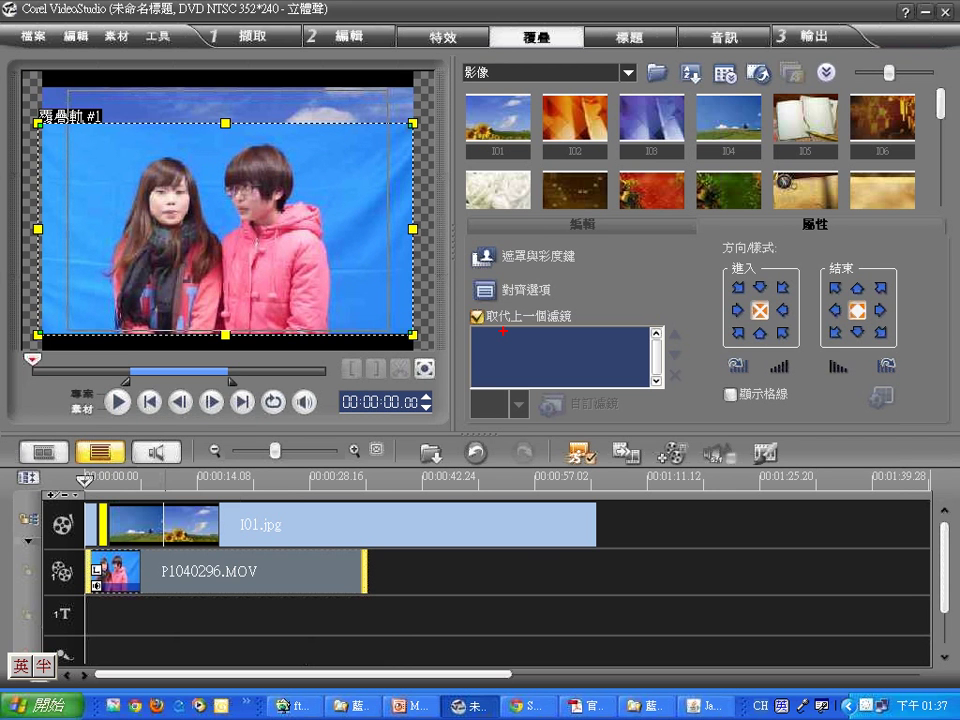
Apply the overlay options with the chroma key (彩度鍵) type to the P1040296.MOV overlay
{"action": "mouse_move", "coordinate": [549, 260]}
{"action": "left_mouse_down"}
{"action": "mouse_move", "coordinate": [497, 260]}
{"action": "mouse_move", "coordinate": [467, 246]}
{"action": "mouse_move", "coordinate": [564, 230]}
{"action": "mouse_move", "coordinate": [571, 284]}
{"action": "left_mouse_up"}
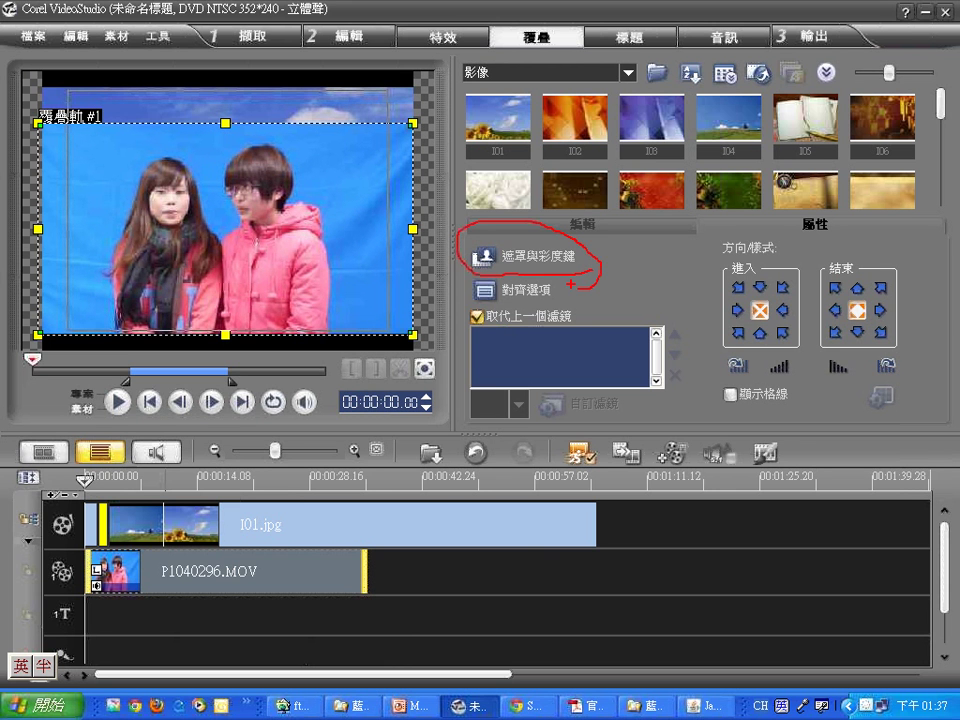
{"action": "left_click", "coordinate": [509, 263]}
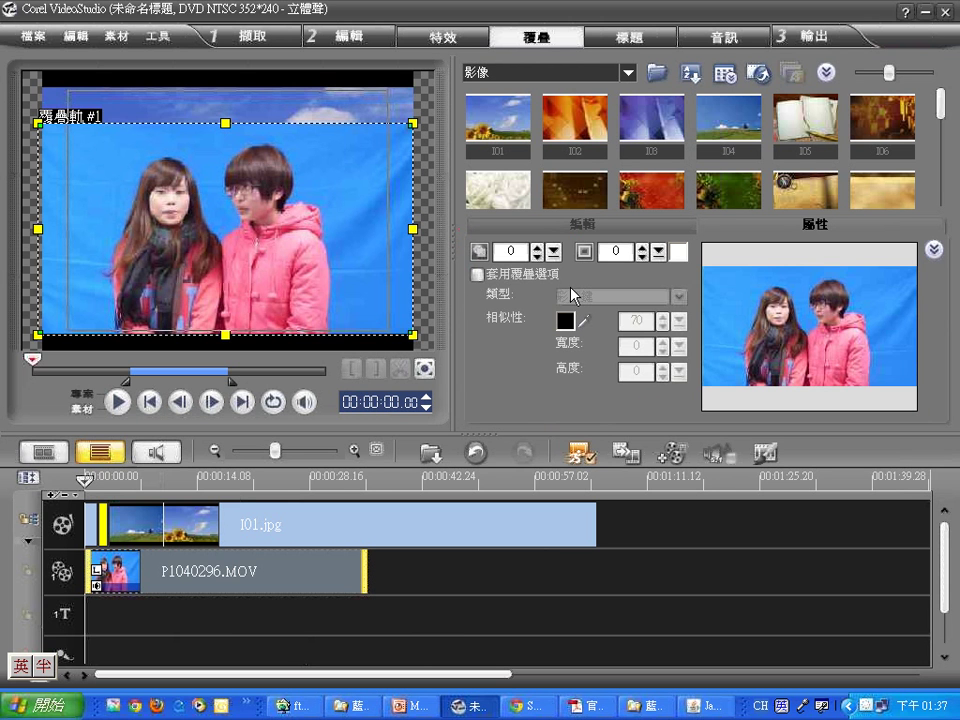
{"action": "left_click", "coordinate": [500, 276]}
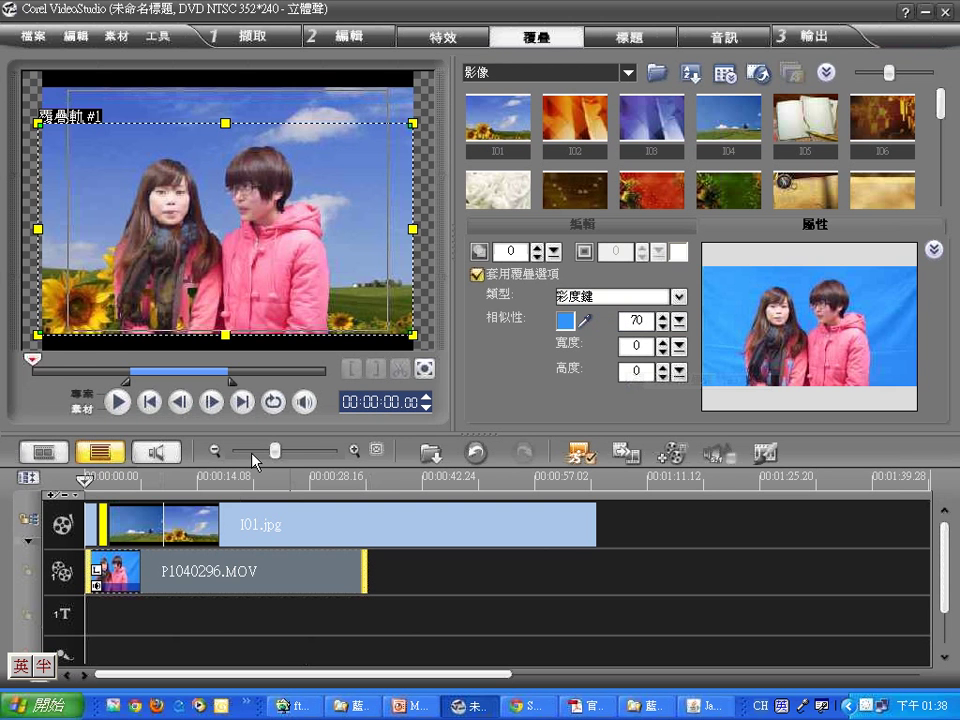
Preview the keyed overlay at 00:00:16.01 and reopen its mask and chroma key settings to inspect the mask color
{"action": "left_click", "coordinate": [210, 478]}
{"action": "left_click", "coordinate": [251, 558]}
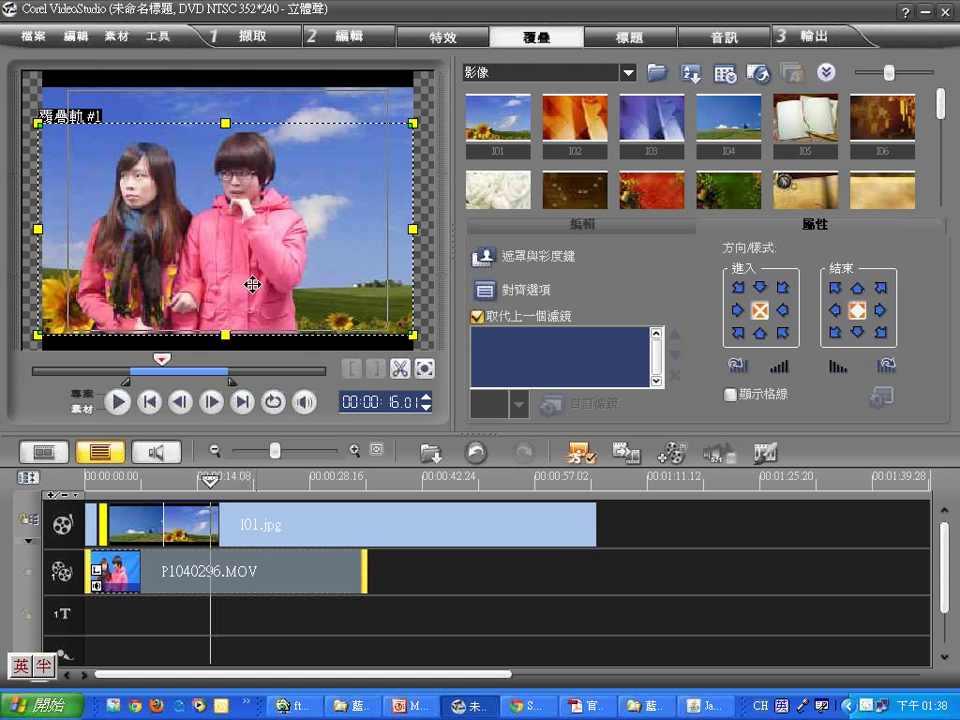
{"action": "left_click", "coordinate": [525, 256]}
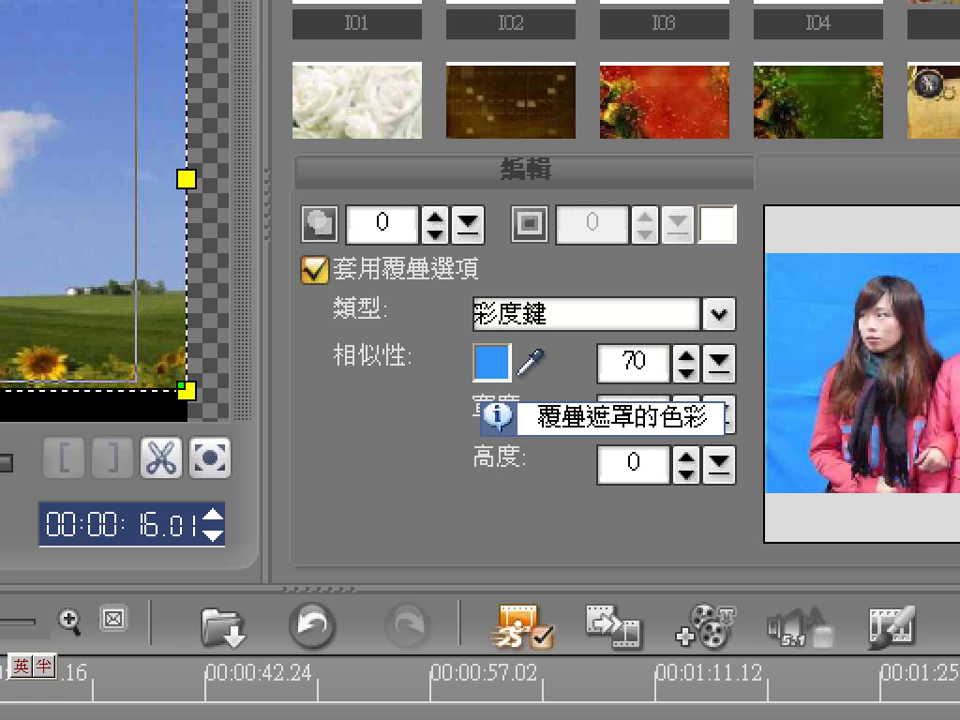
{"action": "left_click", "coordinate": [562, 320]}
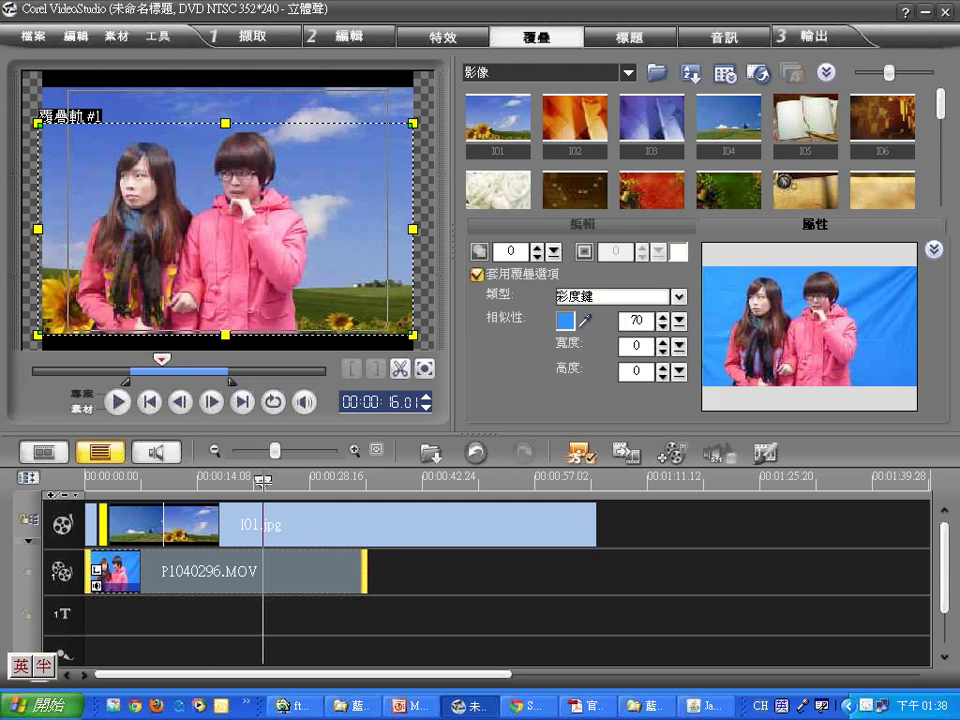
Check the keyed composite at several points between 00:00:22.21 and 00:00:32.06, using the enlarged preview, and end at 00:00:25.20
{"action": "left_click", "coordinate": [262, 481]}
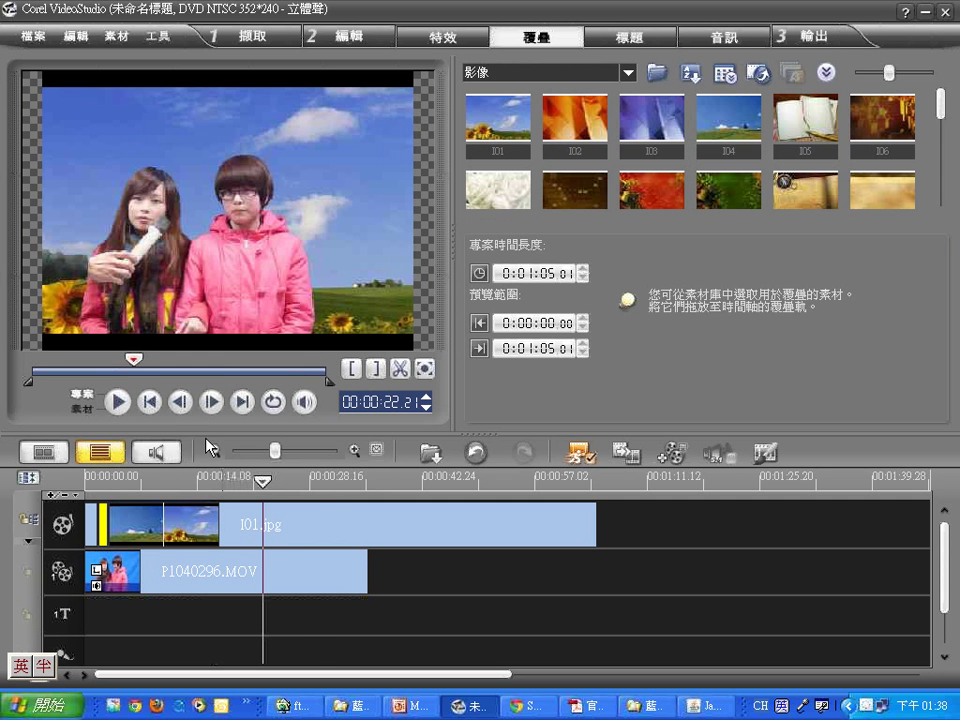
{"action": "left_click", "coordinate": [316, 476]}
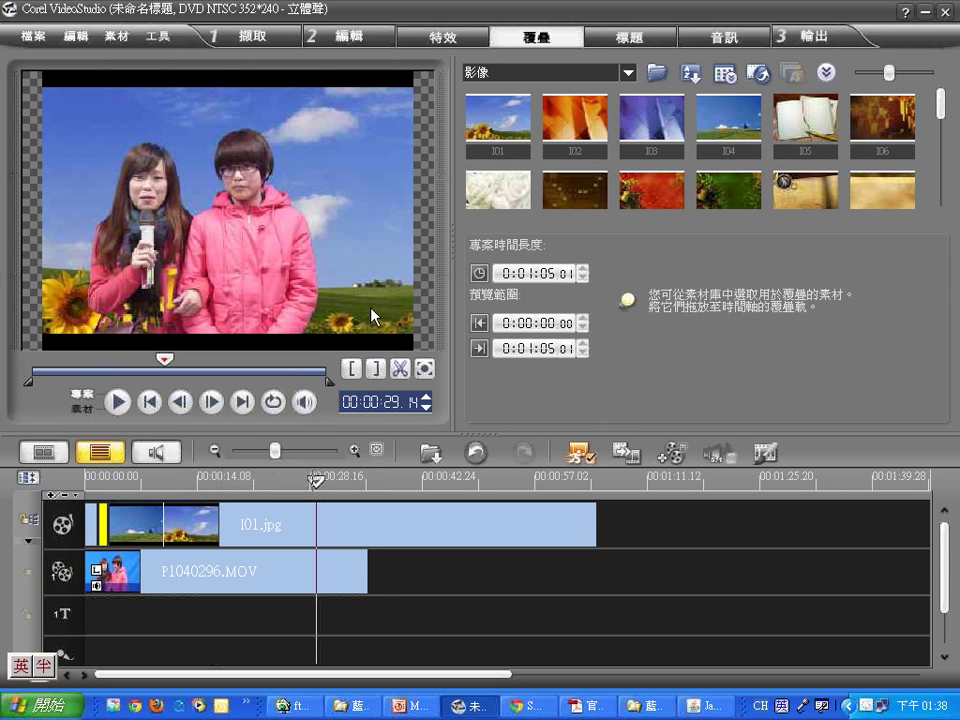
{"action": "left_click", "coordinate": [424, 368]}
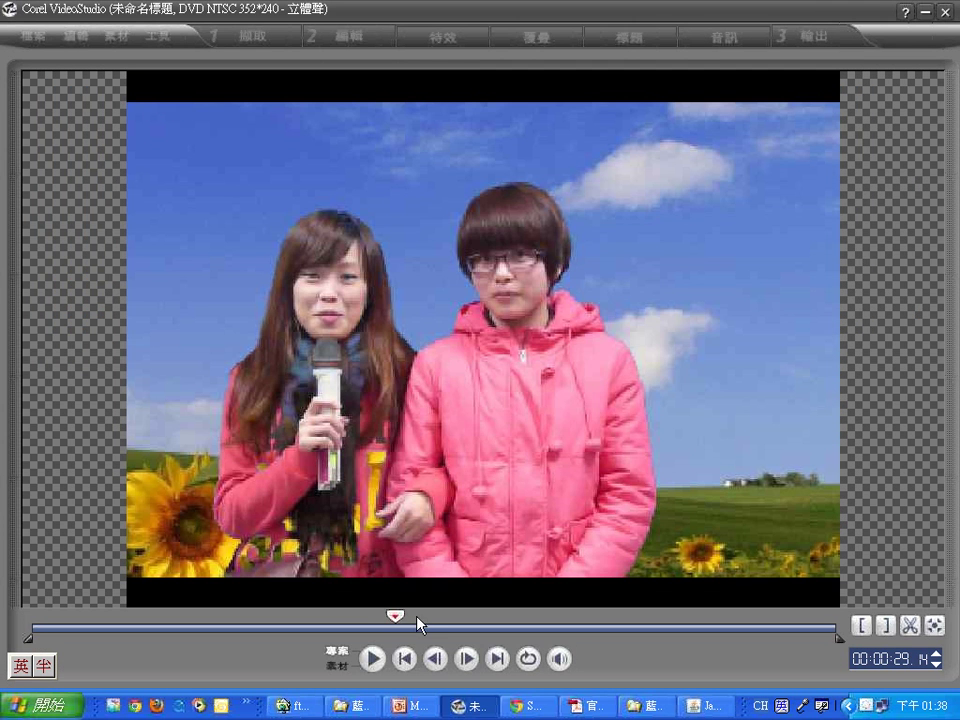
{"action": "mouse_move", "coordinate": [432, 619]}
{"action": "left_mouse_down"}
{"action": "mouse_move", "coordinate": [508, 625]}
{"action": "mouse_move", "coordinate": [430, 622]}
{"action": "left_mouse_up"}
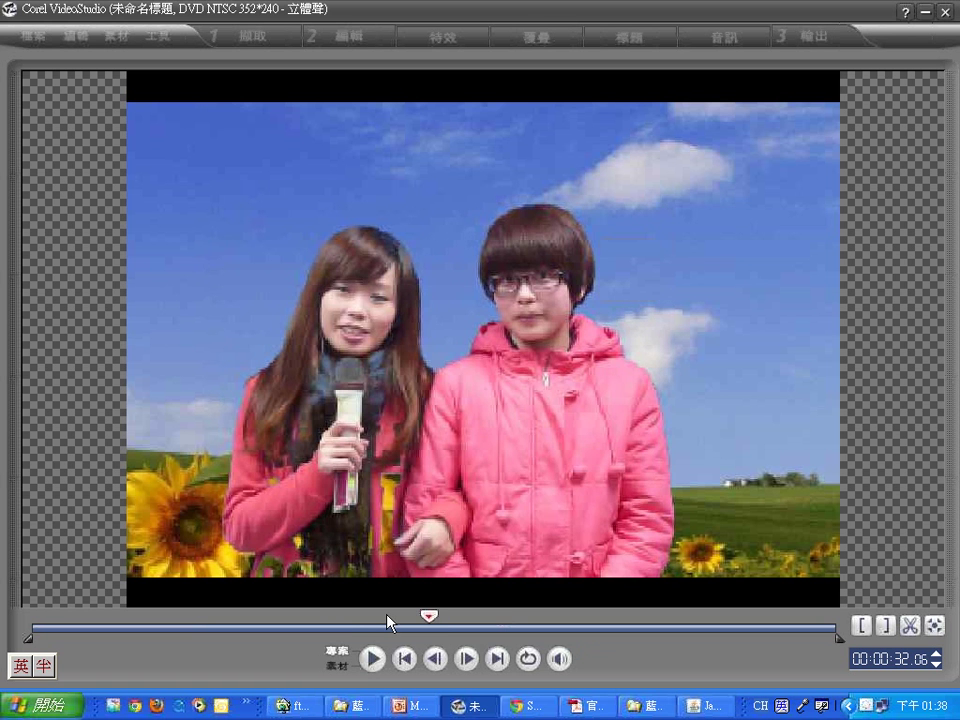
{"action": "left_click_drag", "start_coordinate": [390, 625], "coordinate": [376, 620]}
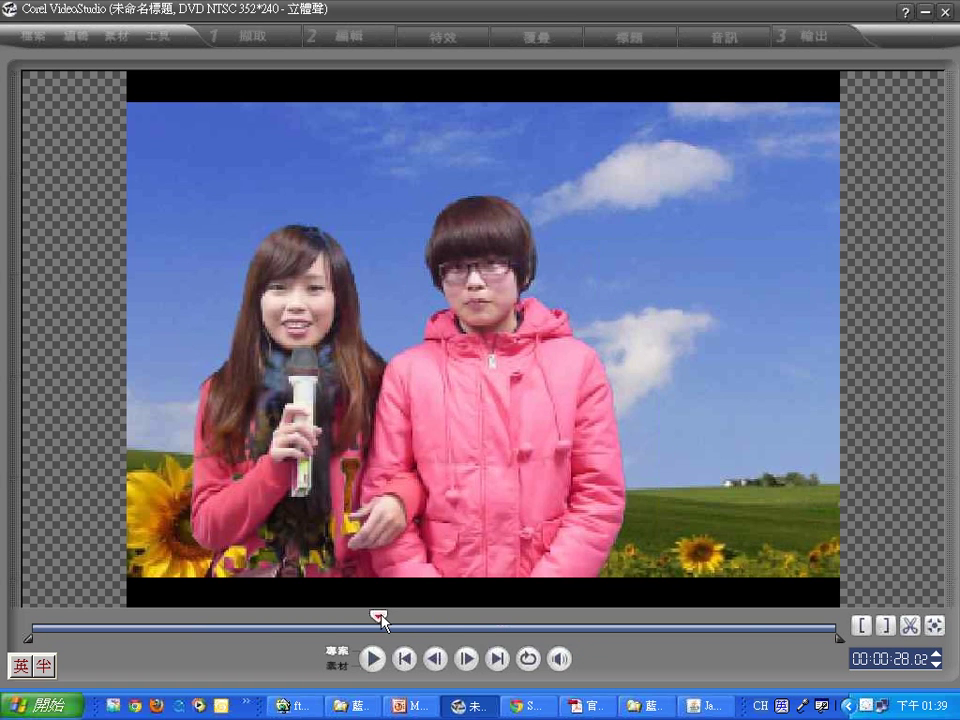
{"action": "left_click", "coordinate": [351, 621]}
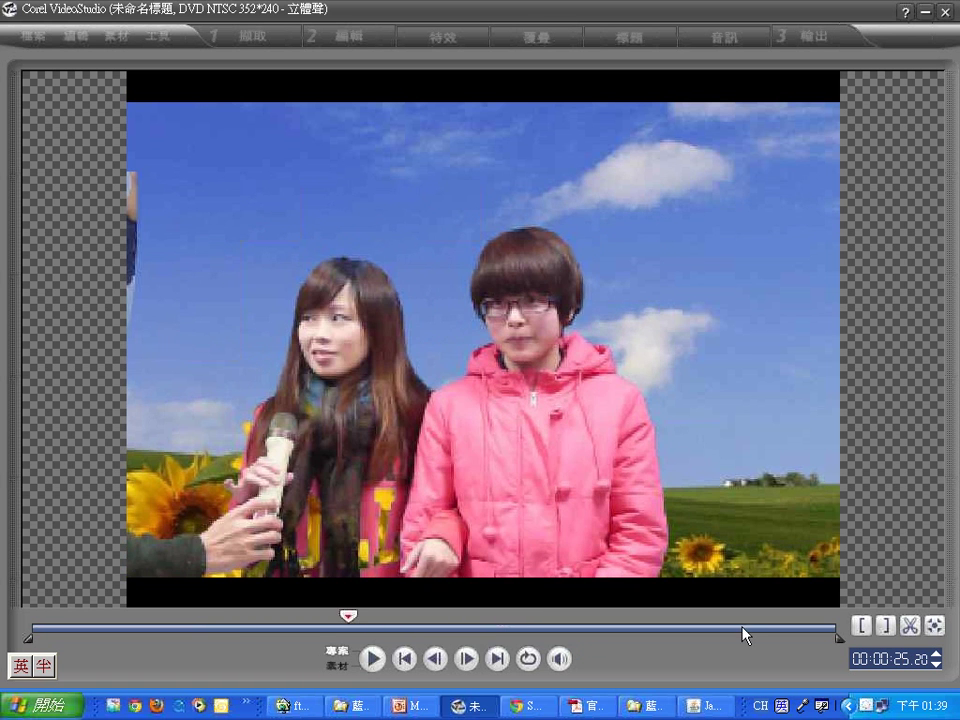
{"action": "left_click", "coordinate": [934, 625]}
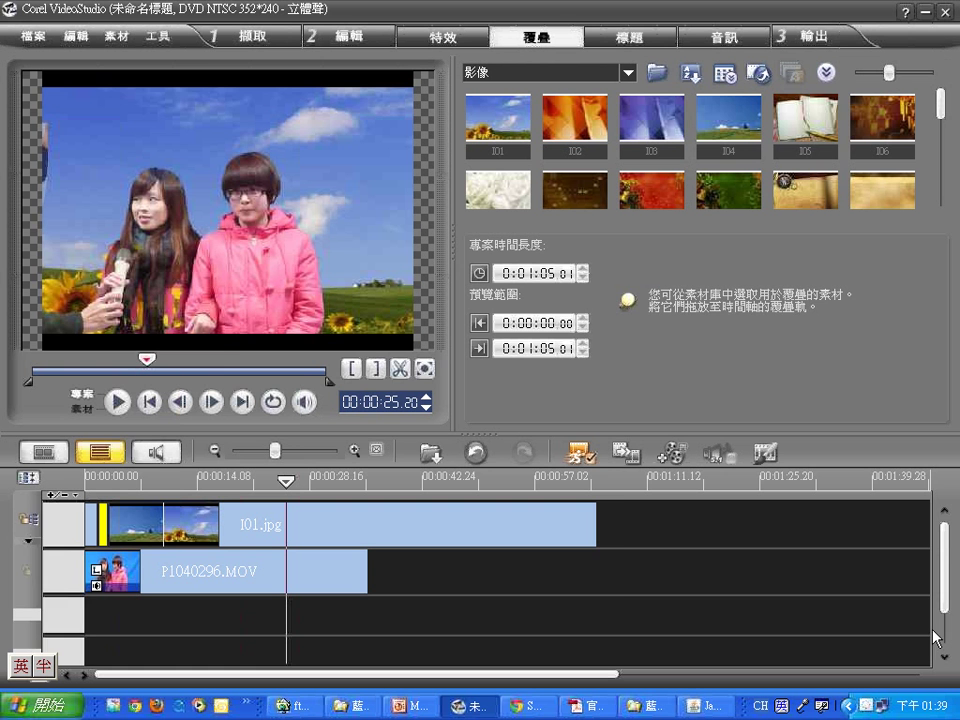
Switch the P1040296.MOV overlay to the mask frame (遮罩畫格) type and try the wavy filmstrip and cloud masks
{"action": "left_click", "coordinate": [130, 570]}
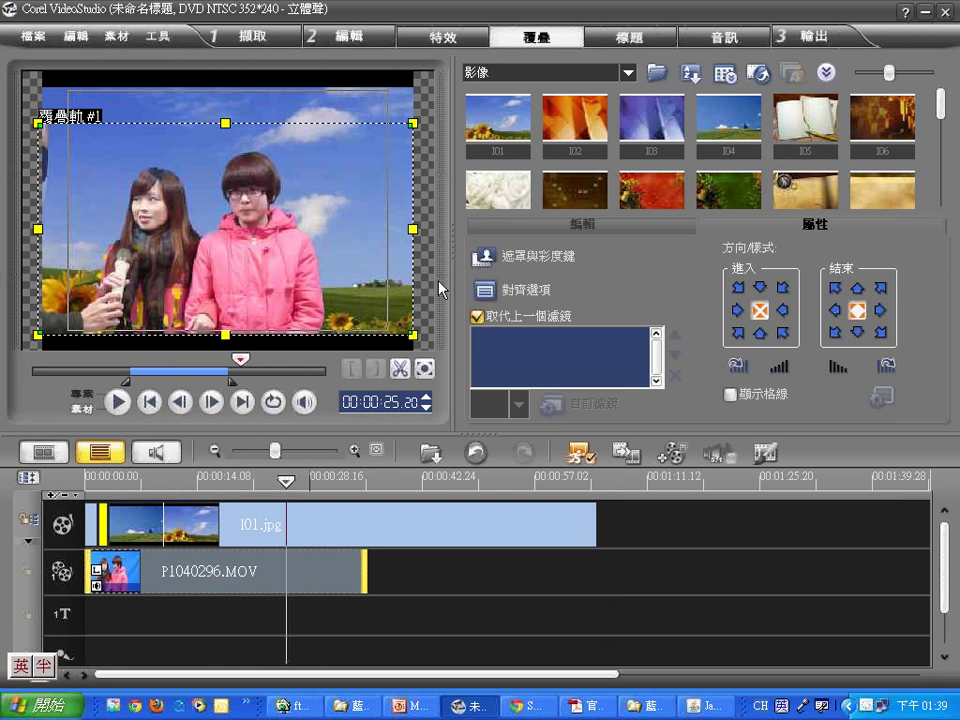
{"action": "left_click", "coordinate": [484, 256]}
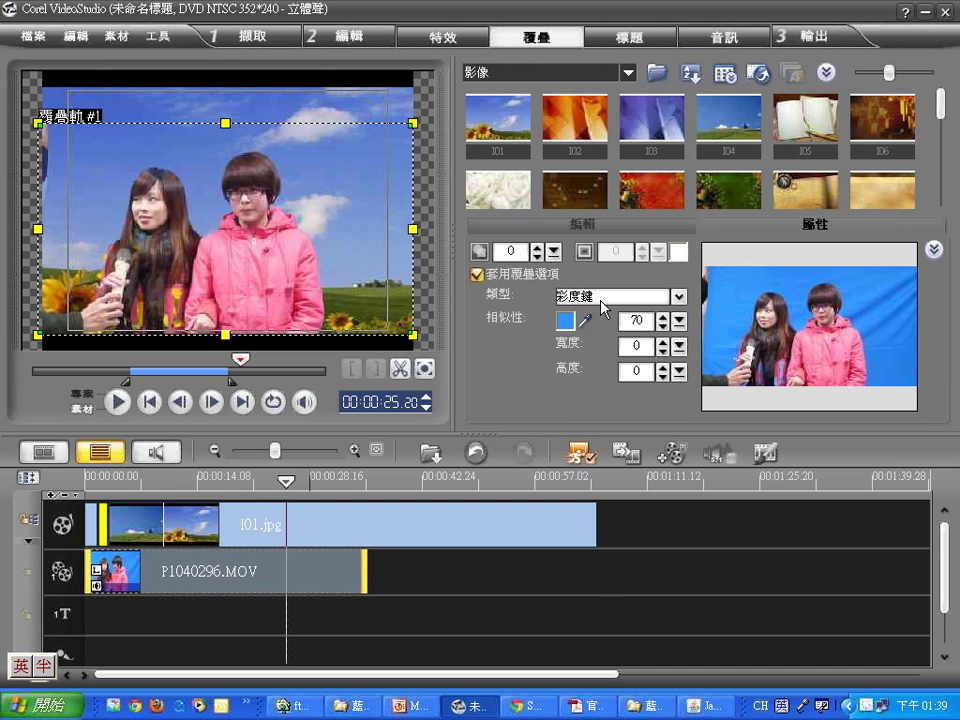
{"action": "left_click", "coordinate": [679, 297]}
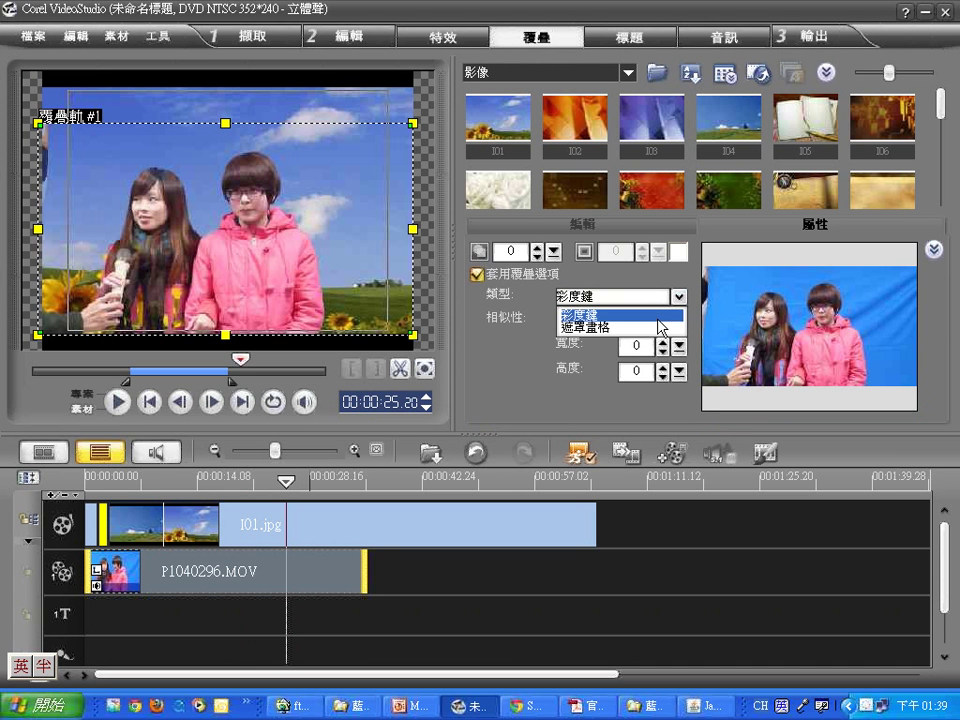
{"action": "left_click", "coordinate": [655, 328]}
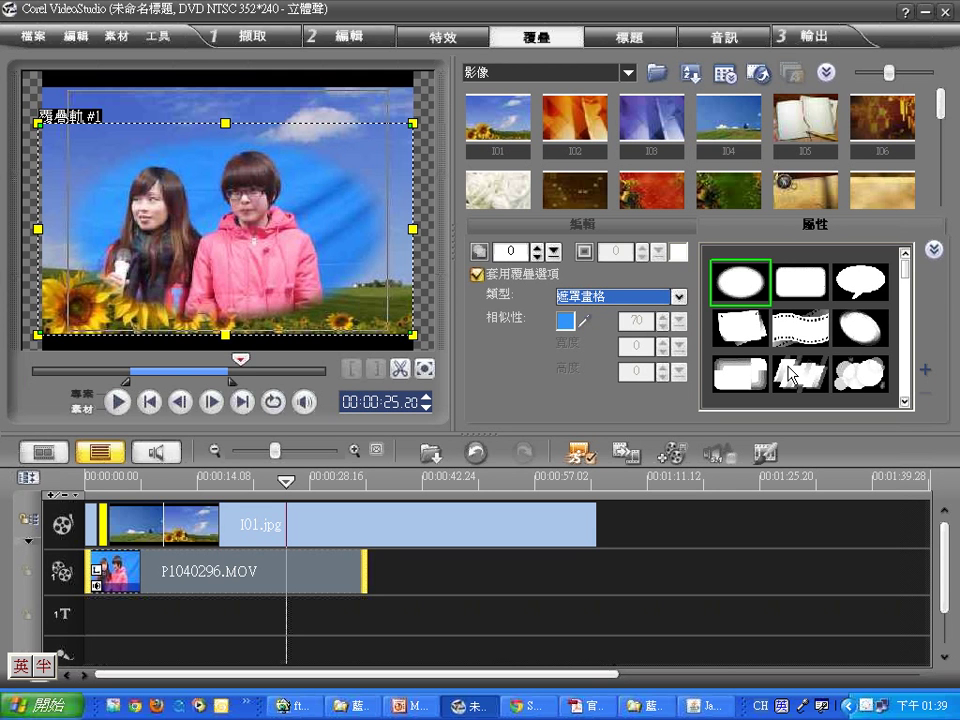
{"action": "left_click", "coordinate": [810, 330]}
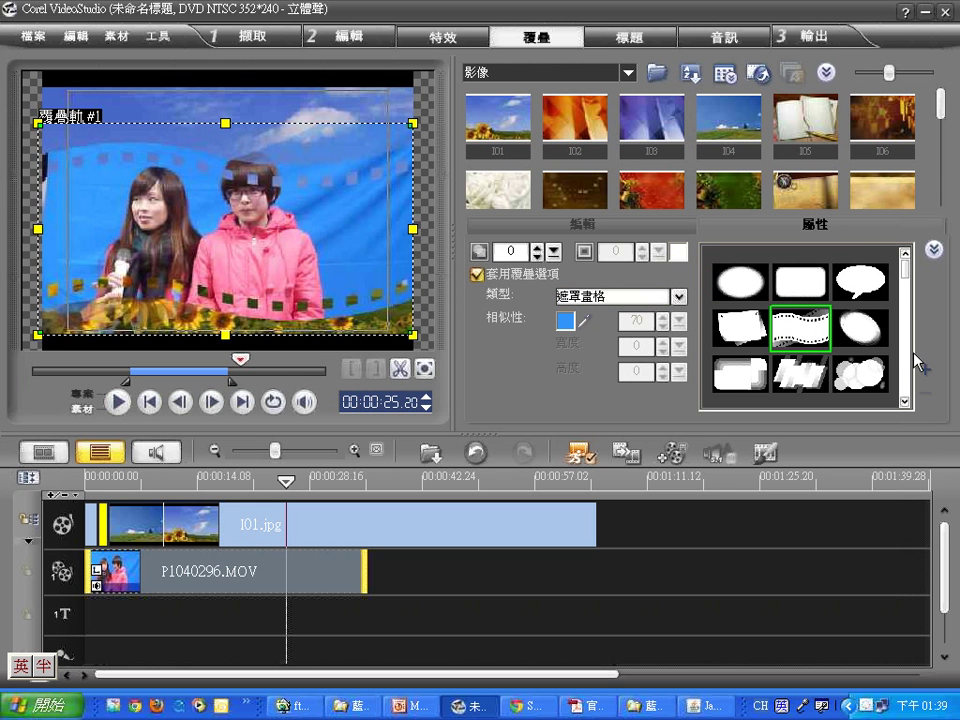
{"action": "scroll", "coordinate": [905, 355], "scroll_direction": "down", "scroll_amount": 1}
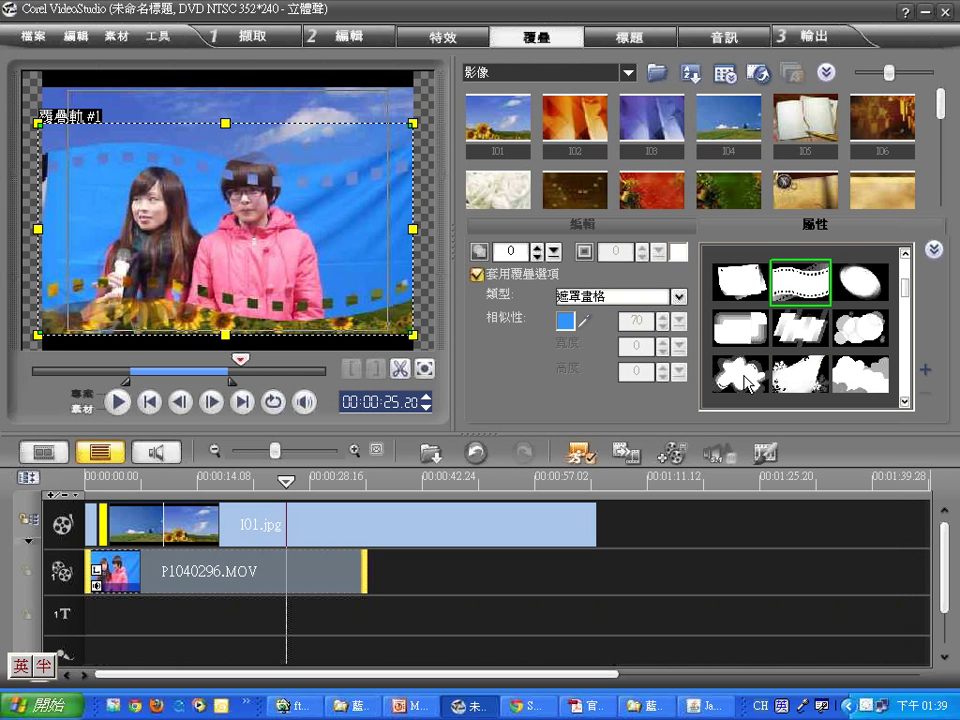
{"action": "left_click", "coordinate": [858, 372]}
{"action": "scroll", "coordinate": [890, 375], "scroll_direction": "down", "scroll_amount": 2}
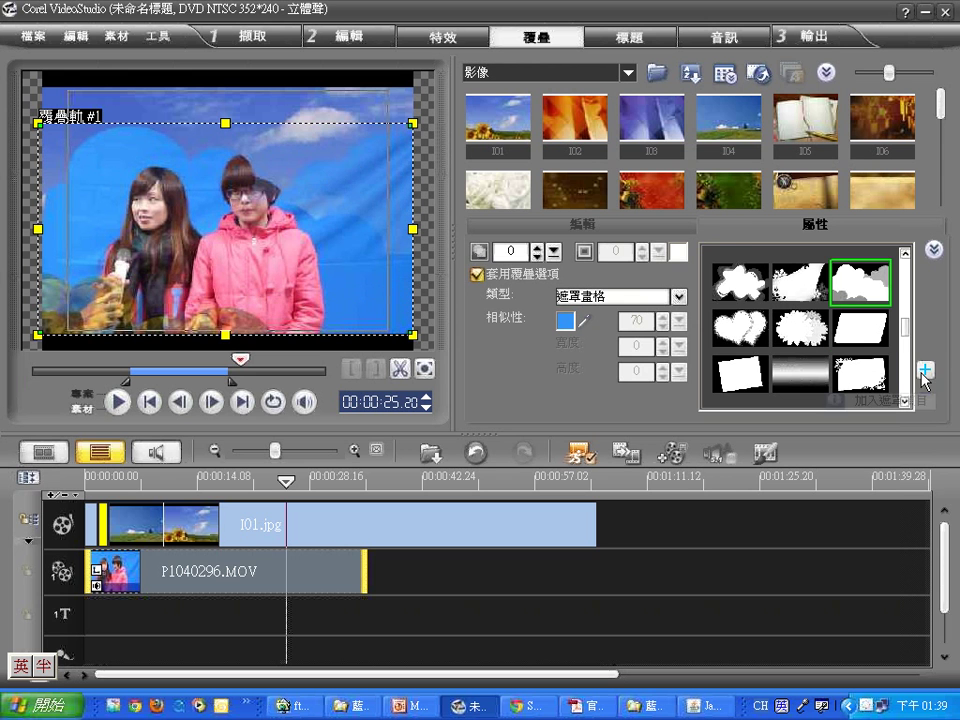
Open and dismiss the mask image import, and try the scalloped blob, brush-stroke and soft oval masks on the overlay
{"action": "left_click", "coordinate": [925, 372]}
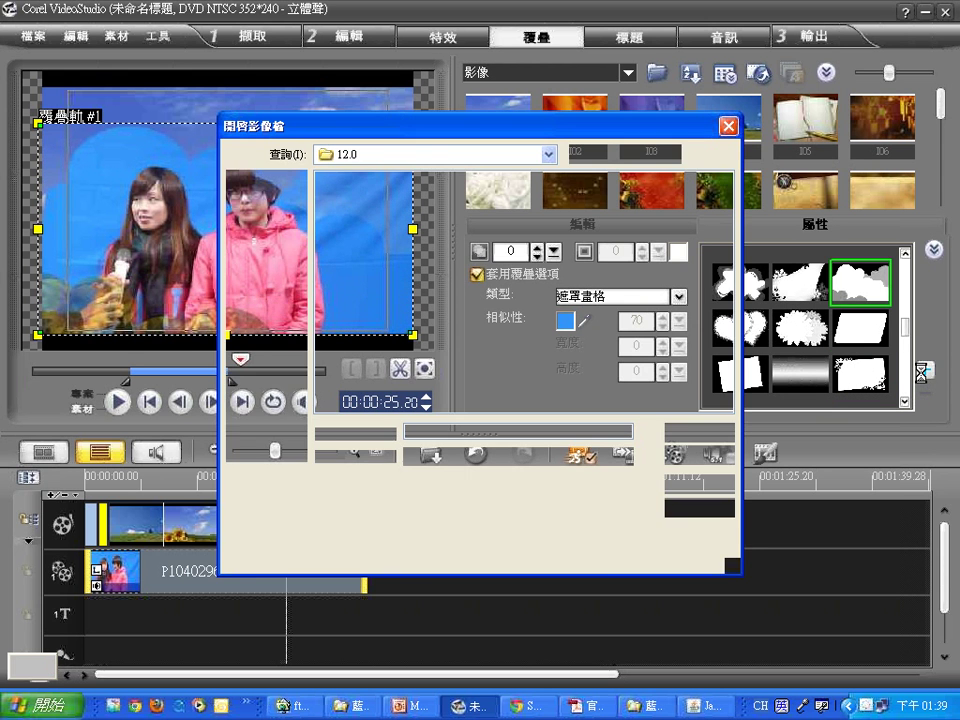
{"action": "key", "text": "Escape"}
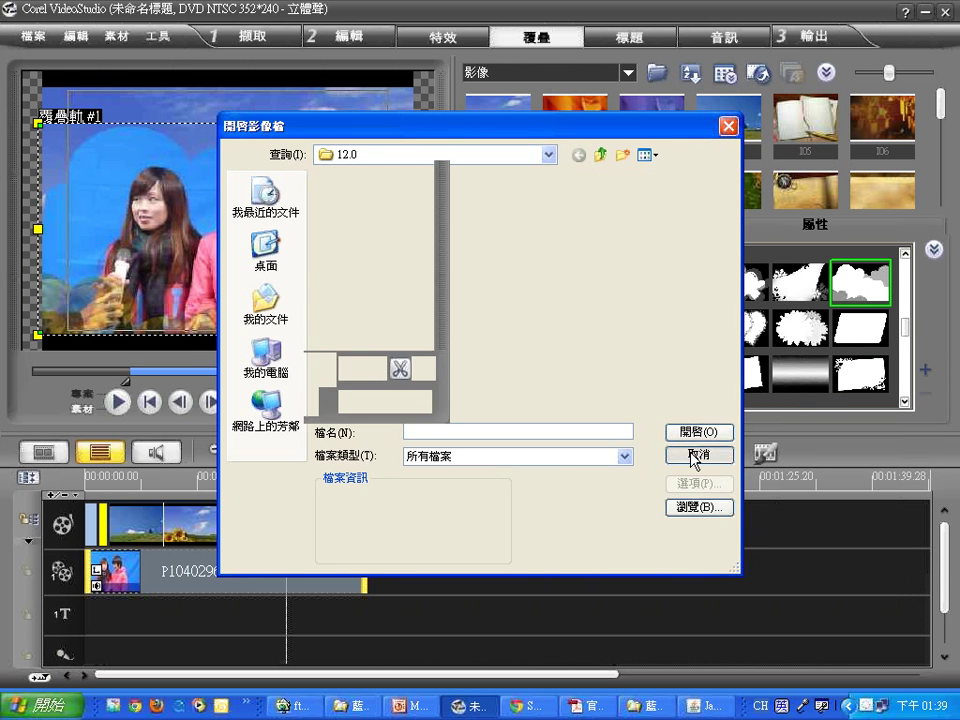
{"action": "scroll", "coordinate": [908, 370], "scroll_direction": "down", "scroll_amount": 2}
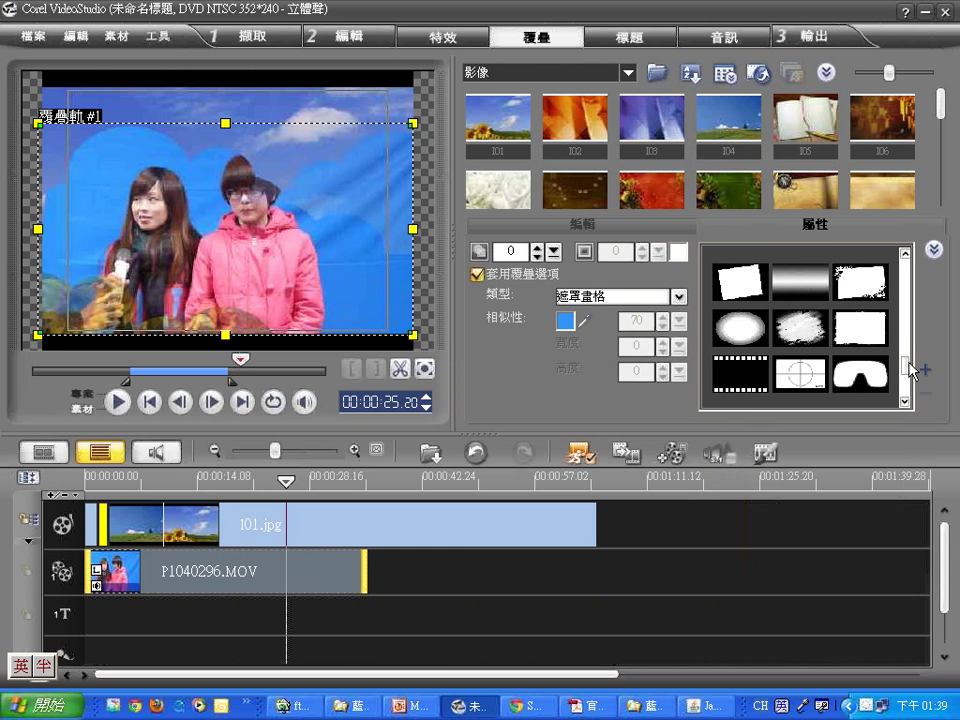
{"action": "scroll", "coordinate": [912, 370], "scroll_direction": "down", "scroll_amount": 1}
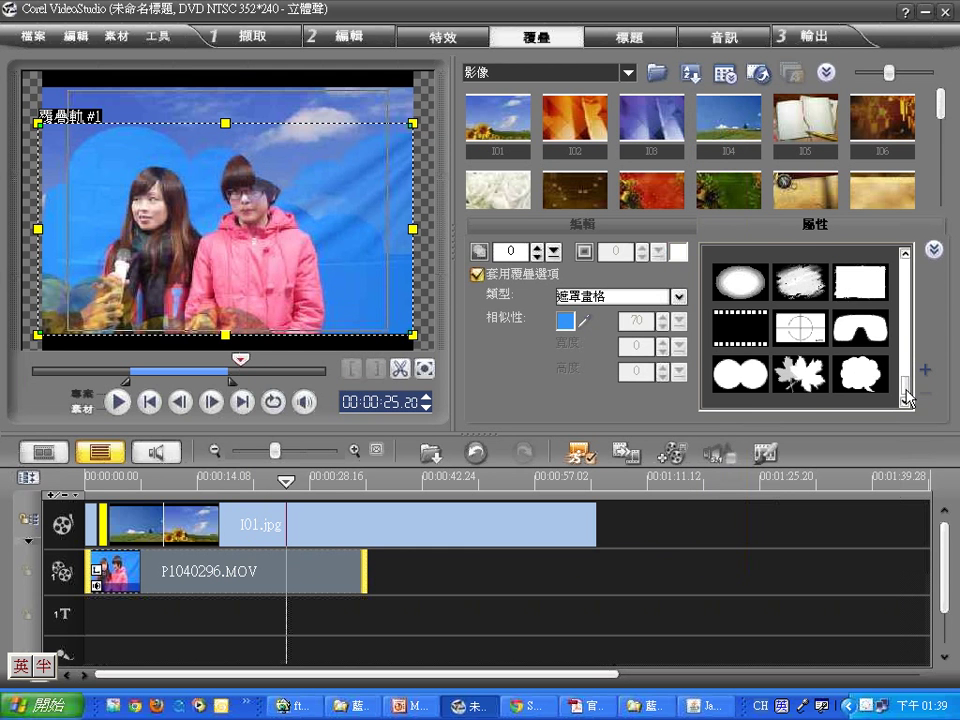
{"action": "left_click", "coordinate": [855, 386]}
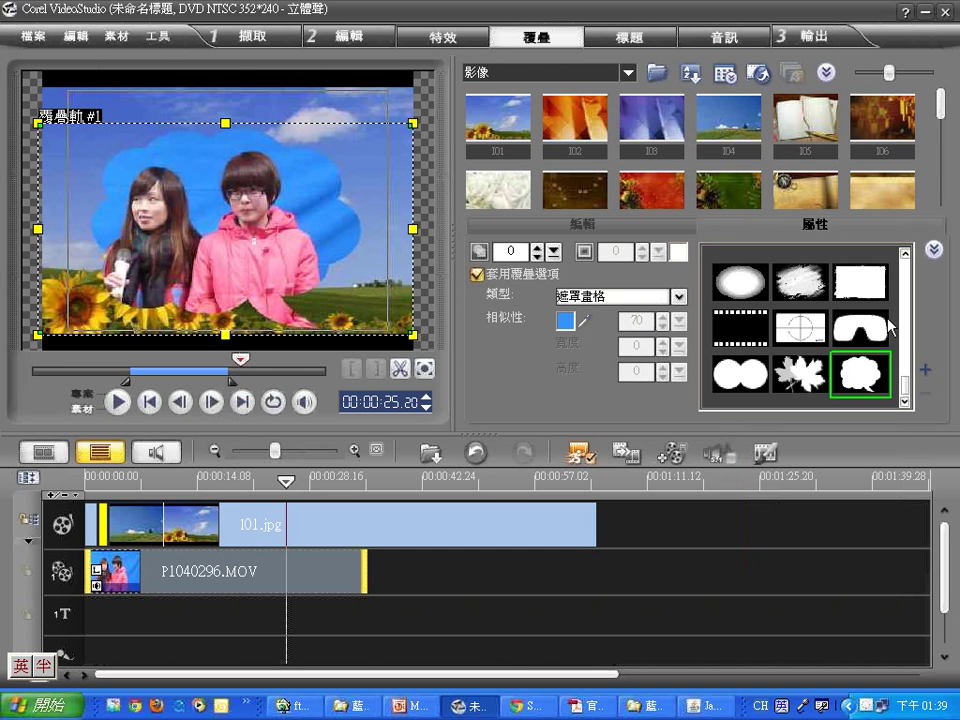
{"action": "left_click", "coordinate": [765, 287]}
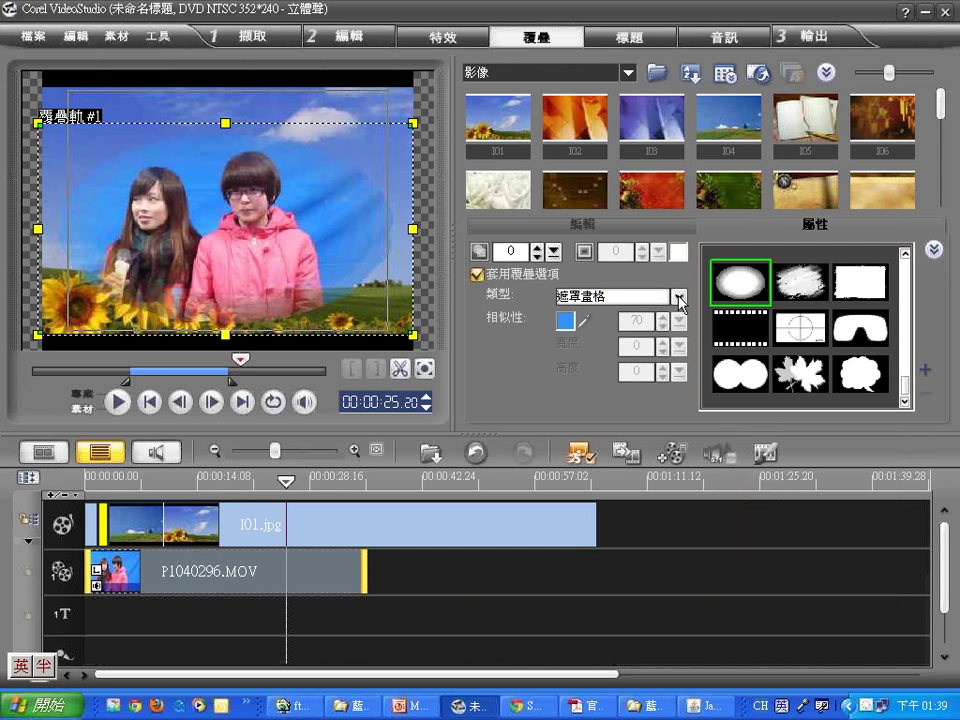
{"action": "left_click", "coordinate": [812, 280]}
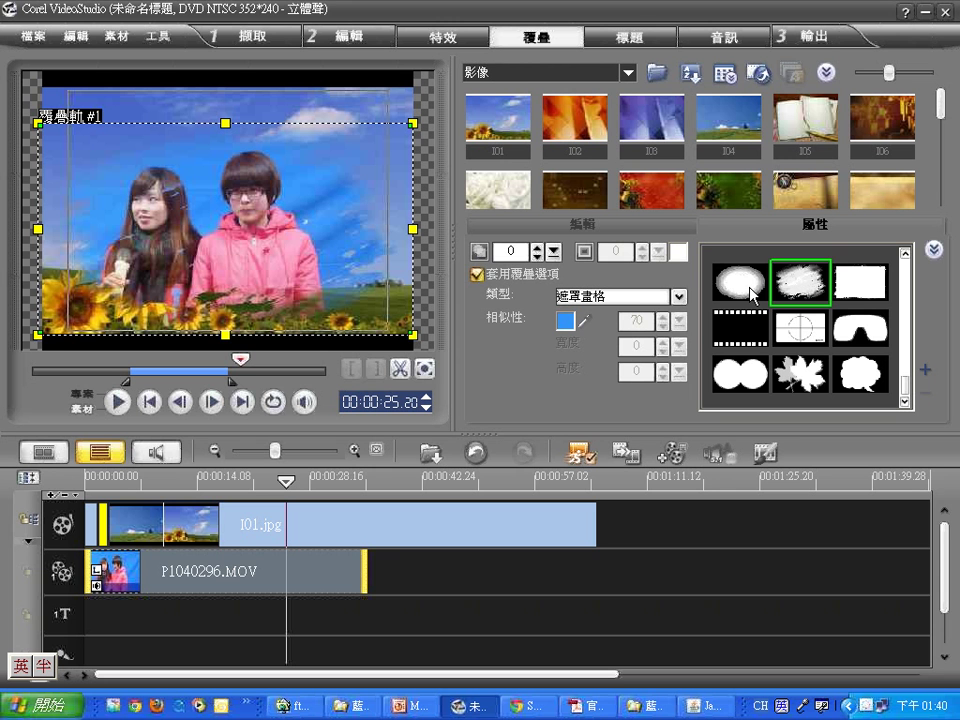
{"action": "left_click", "coordinate": [745, 283]}
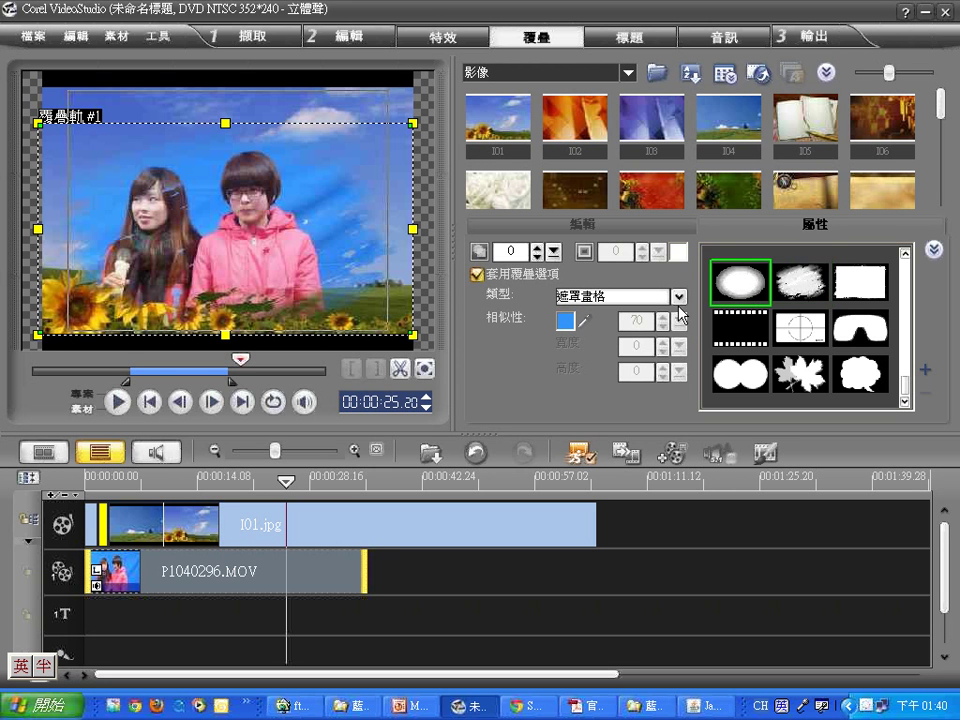
Set the P1040296.MOV overlay's type back to chroma key (彩度鍵) and inspect its similarity slider
{"action": "left_click", "coordinate": [679, 298]}
{"action": "left_click", "coordinate": [621, 313]}
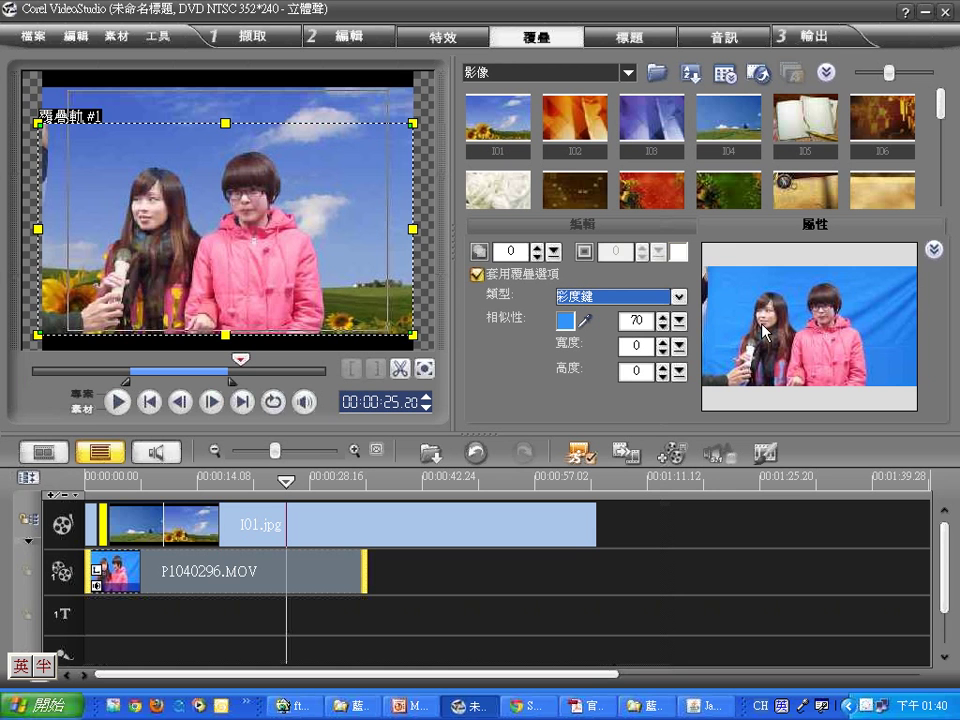
{"action": "left_click", "coordinate": [680, 321]}
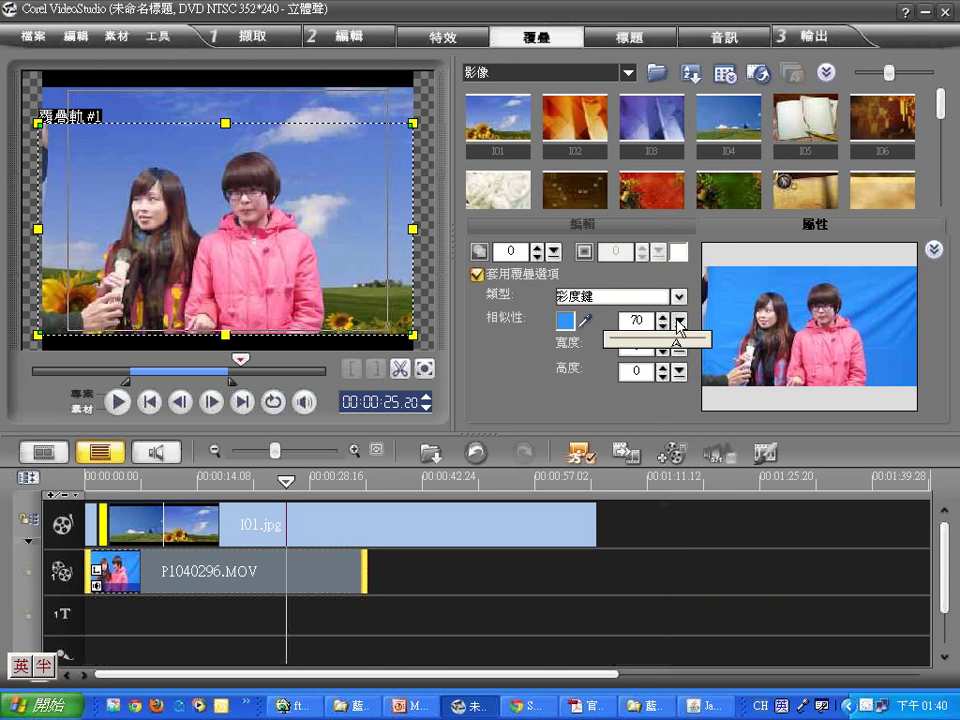
{"action": "left_click", "coordinate": [680, 321]}
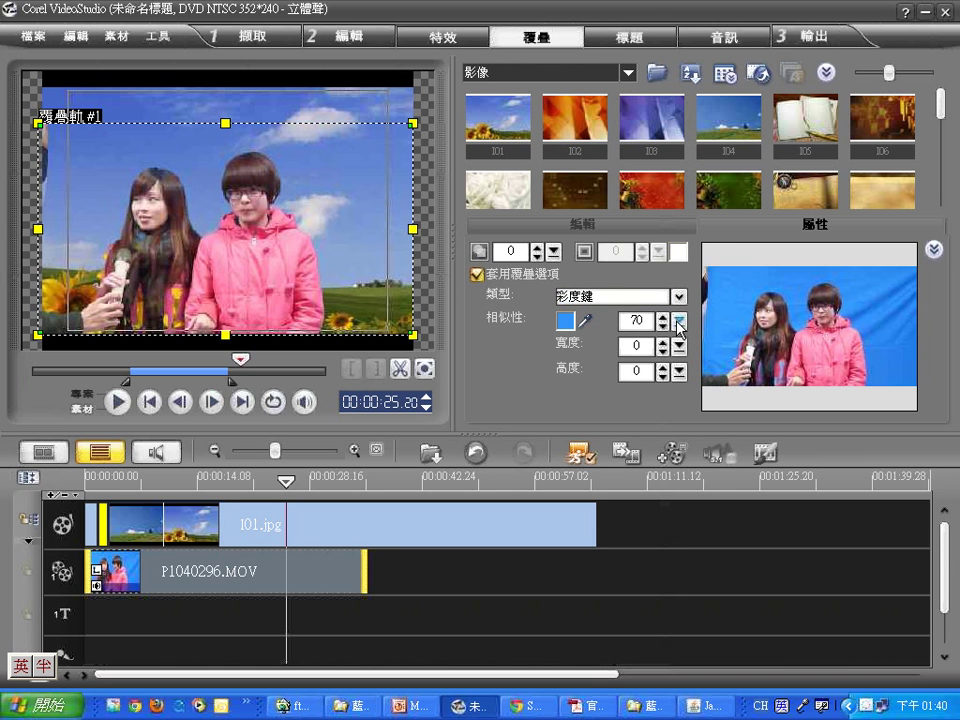